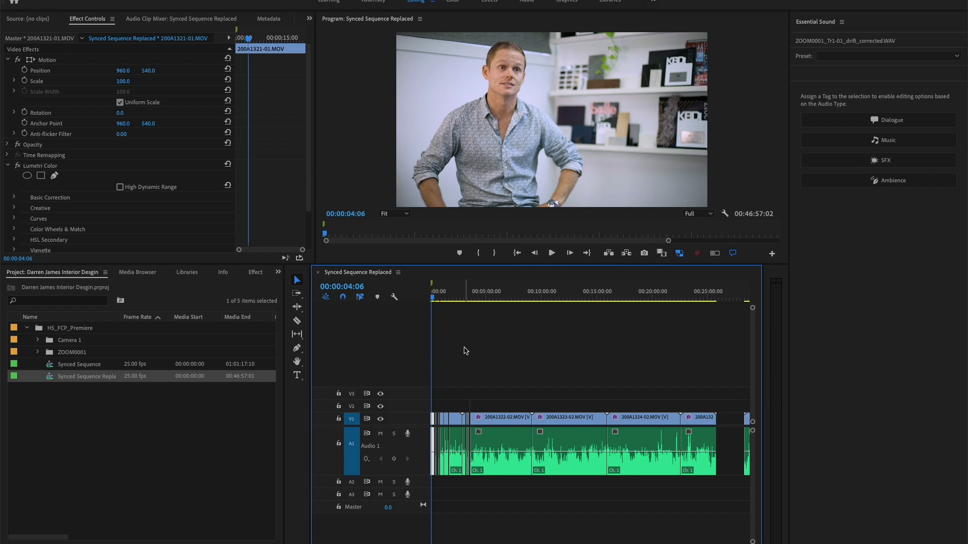
Step: Place the playhead at the start of the uncut 200A1322-02.MOV clip, at 00:03:36:09
{"action": "left_click", "coordinate": [478, 301]}
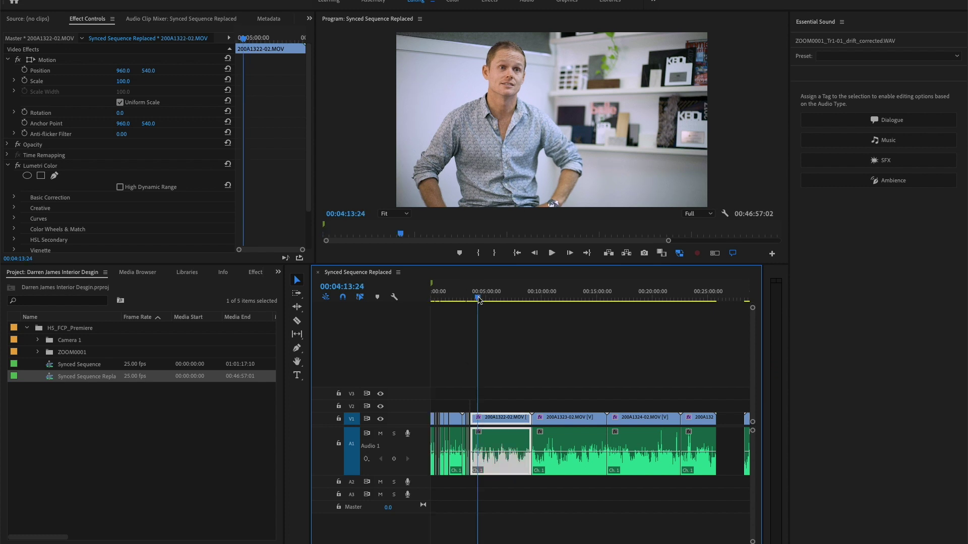
{"action": "key", "text": "equal"}
{"action": "key", "text": "equal"}
{"action": "key", "text": "equal"}
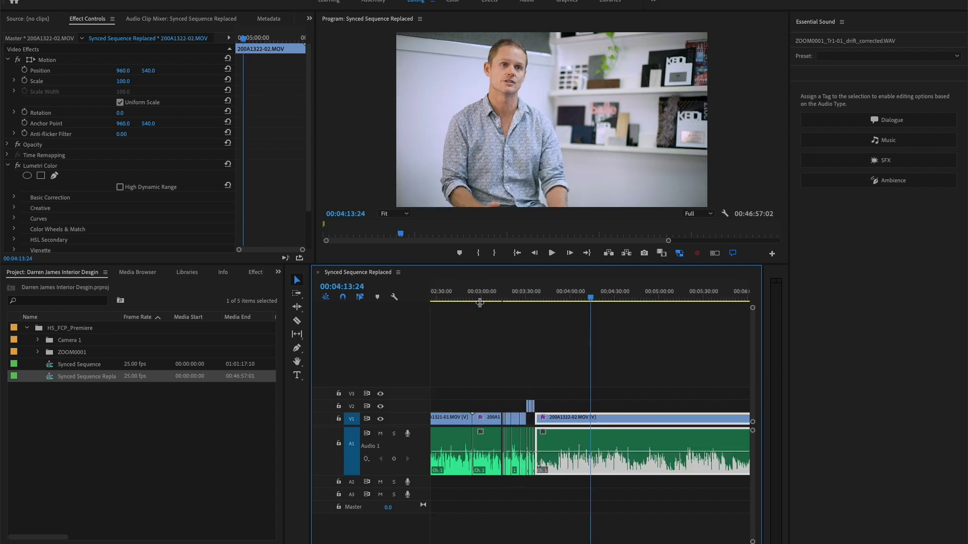
{"action": "left_click", "coordinate": [536, 299]}
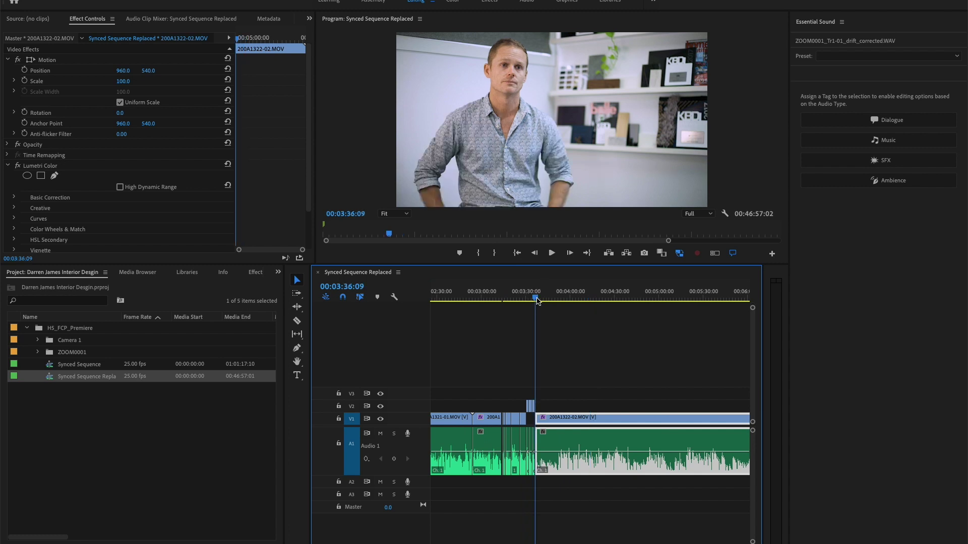
{"action": "key", "text": "equal"}
{"action": "key", "text": "equal"}
{"action": "key", "text": "equal"}
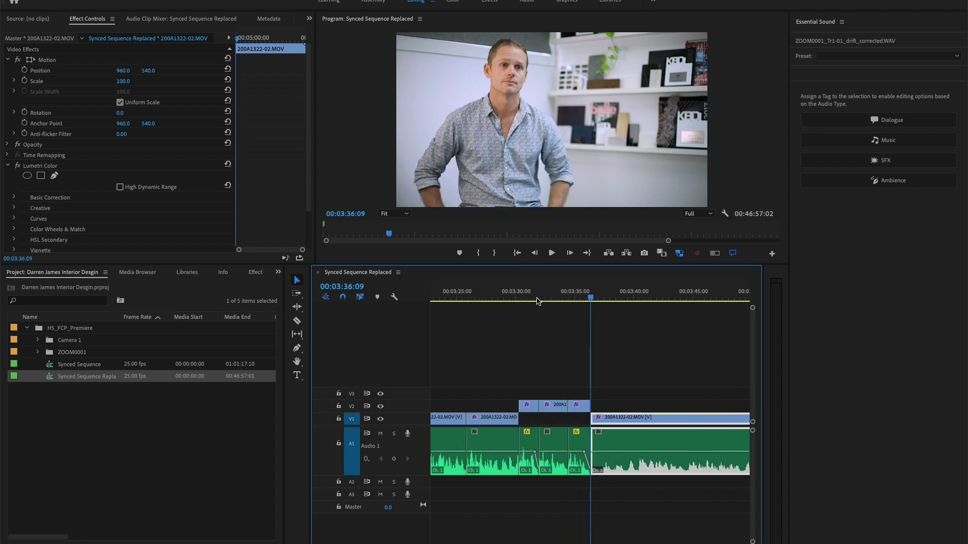
Step: Turn the clip's Lumetri Color effect off and back on to compare the footage with and without grading
{"action": "left_click", "coordinate": [18, 166]}
{"action": "left_click", "coordinate": [18, 167]}
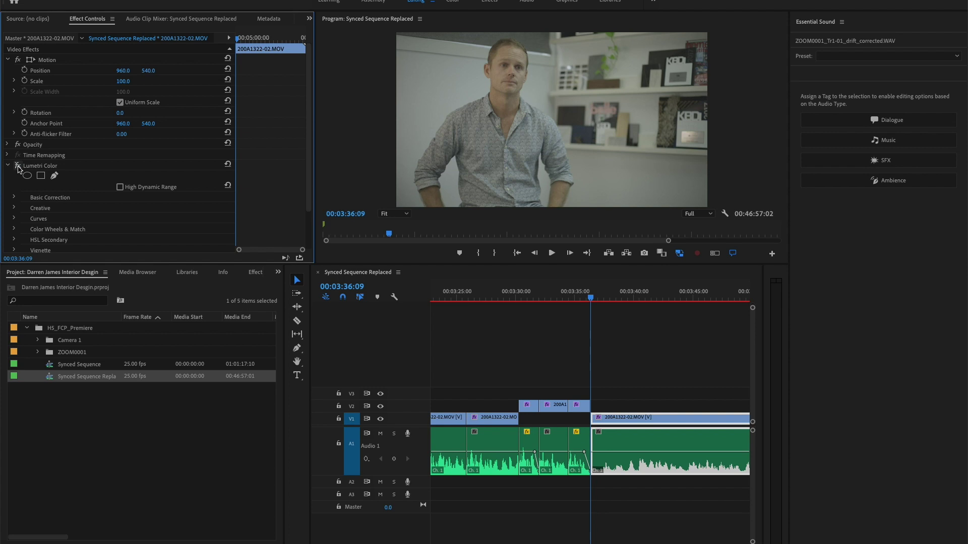
{"action": "left_click", "coordinate": [17, 166]}
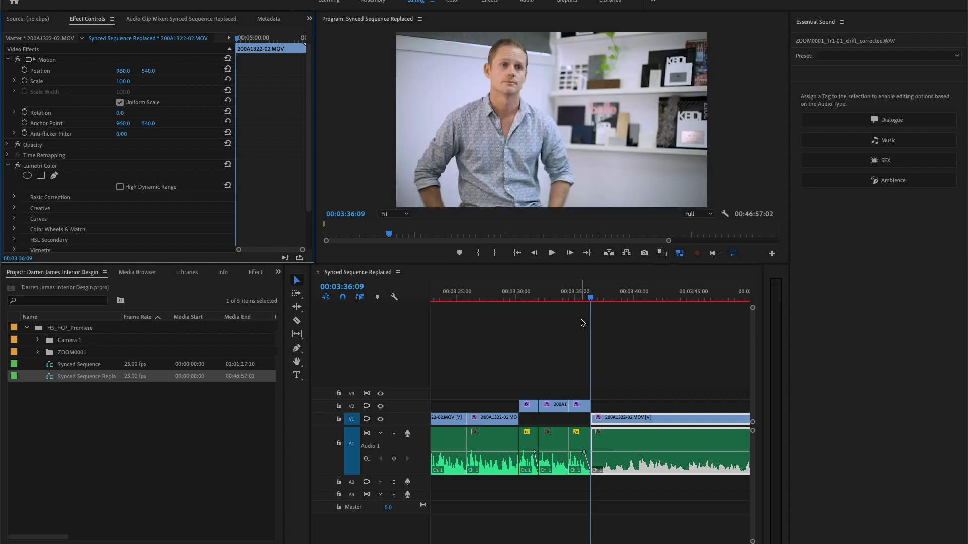
Step: Play the 200A1322-02.MOV clip from its start to look for the point where the usable talking begins
{"action": "left_click", "coordinate": [589, 320]}
{"action": "key", "text": "space"}
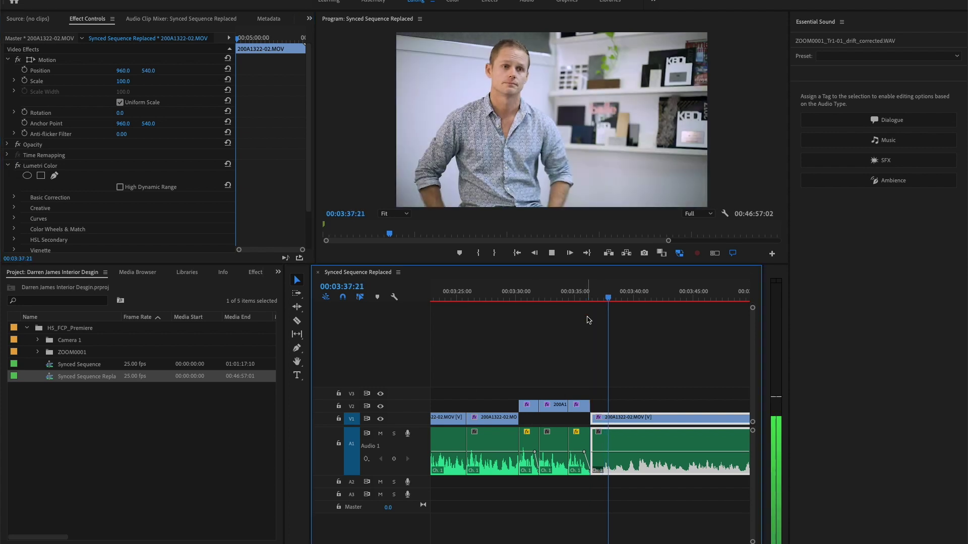
{"action": "key", "text": "space"}
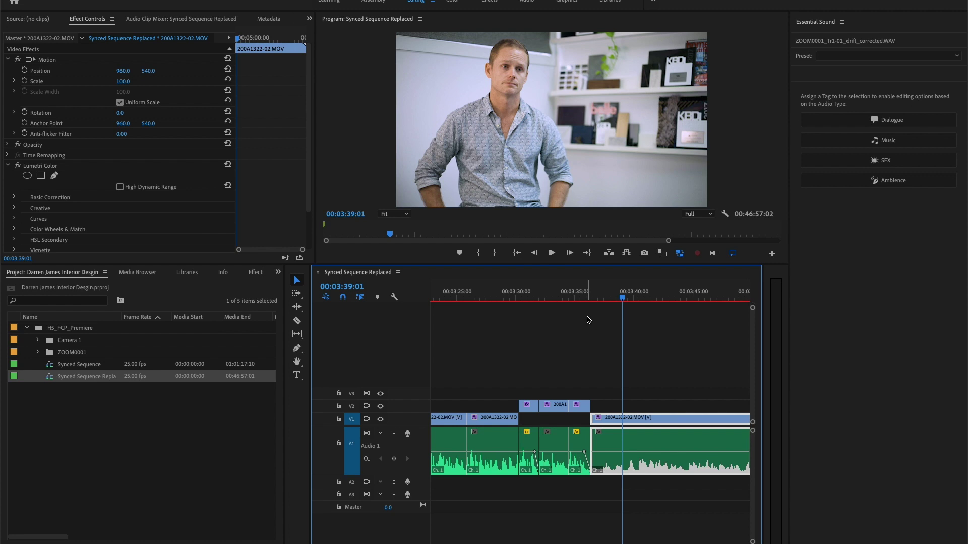
{"action": "left_click", "coordinate": [599, 297]}
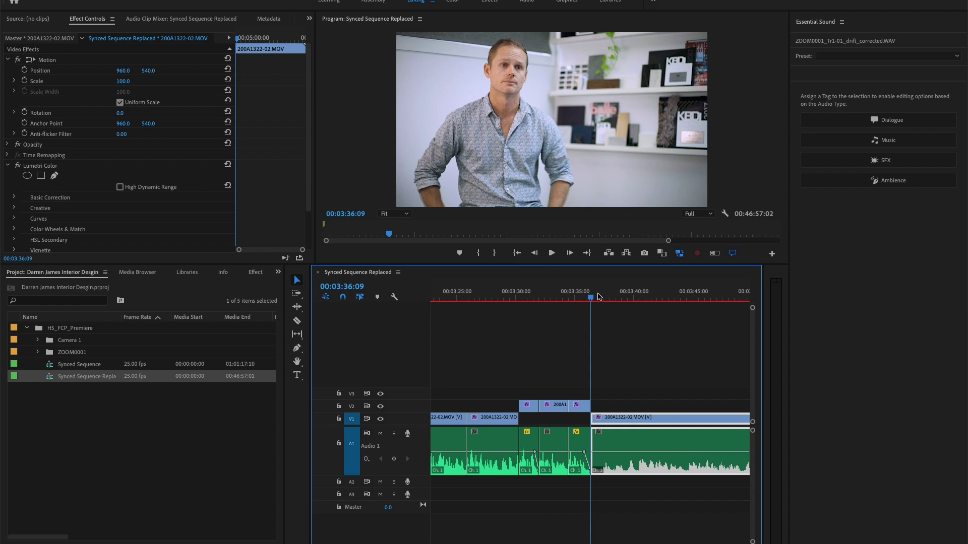
{"action": "key", "text": "space"}
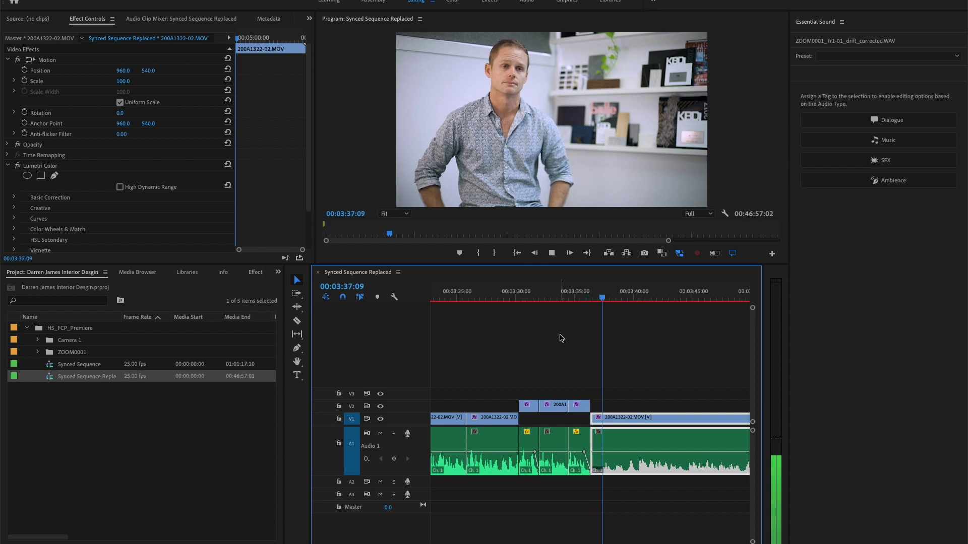
{"action": "scroll", "coordinate": [555, 347], "scroll_direction": "down", "scroll_amount": 2}
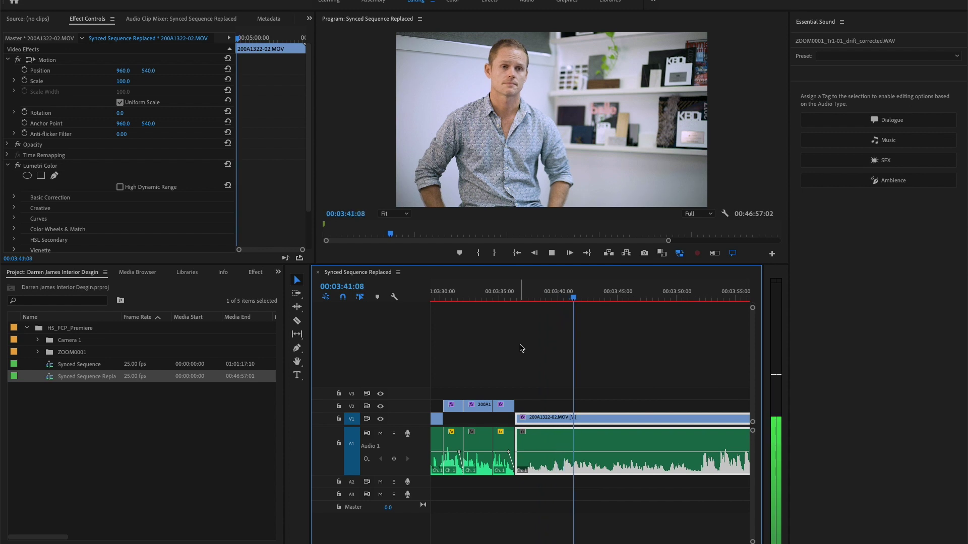
{"action": "key", "text": "minus"}
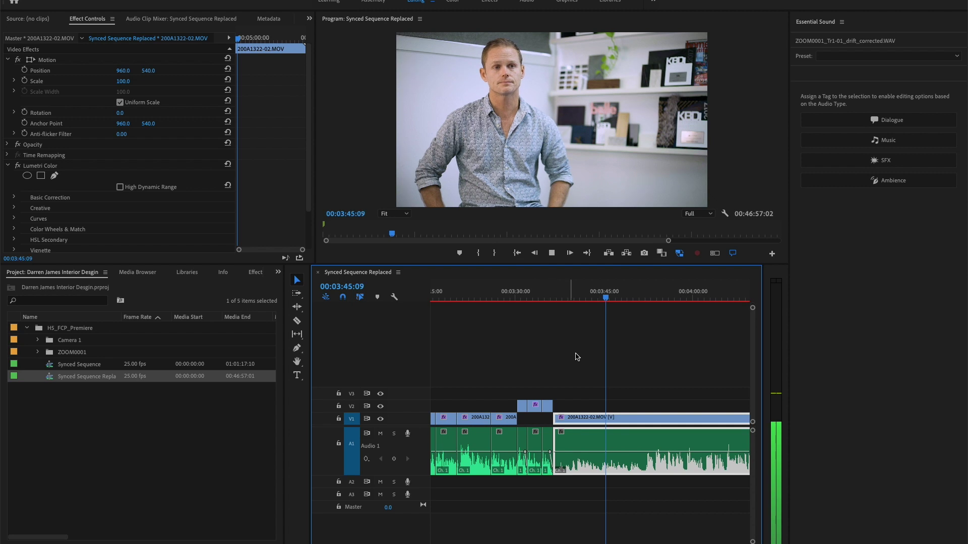
{"action": "scroll", "coordinate": [614, 358], "scroll_direction": "down", "scroll_amount": 1}
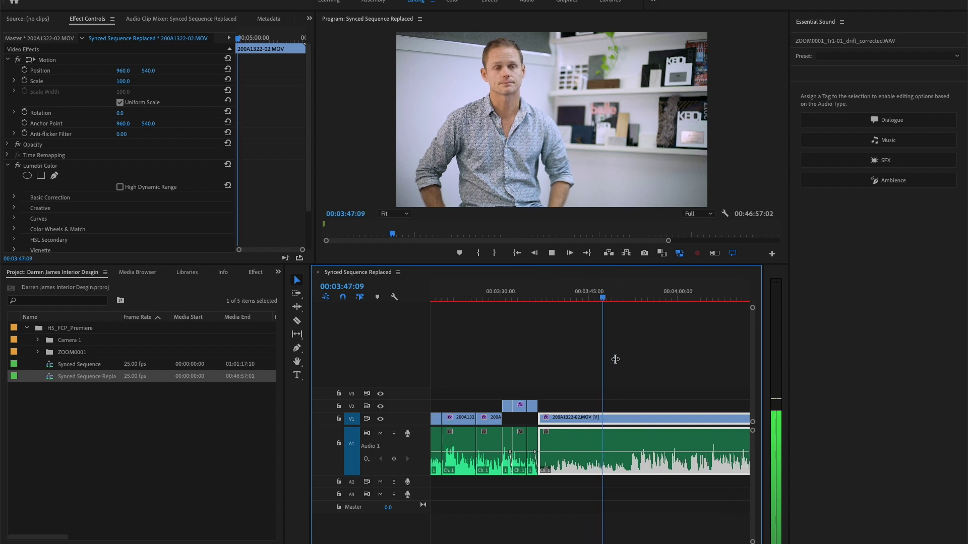
Step: Cut the linked video and audio of 200A1322-02.MOV at 00:03:51:18 with the Razor tool
{"action": "left_click", "coordinate": [628, 297]}
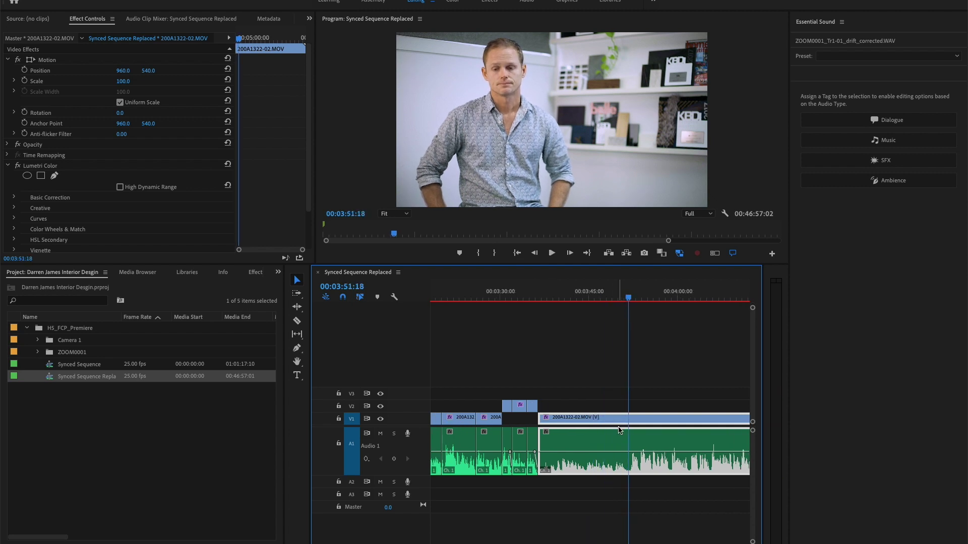
{"action": "key", "text": "c"}
{"action": "left_click", "coordinate": [627, 452]}
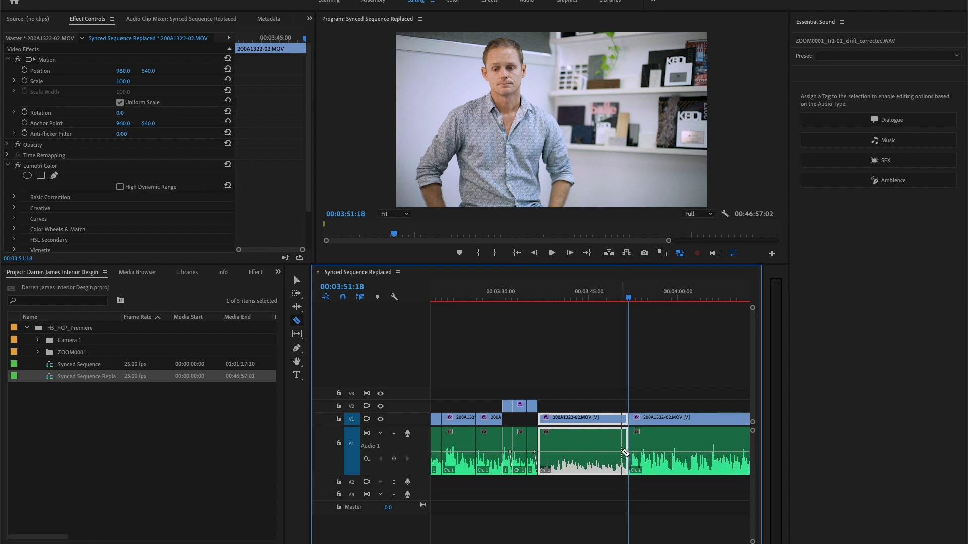
Step: Delete the section before the cut and ripple trim the resulting gap back to 00:03:37:21
{"action": "key", "text": "v"}
{"action": "left_click_drag", "start_coordinate": [606, 391], "coordinate": [575, 492]}
{"action": "key", "text": "Delete"}
{"action": "scroll", "coordinate": [593, 383], "scroll_direction": "right", "scroll_amount": 1}
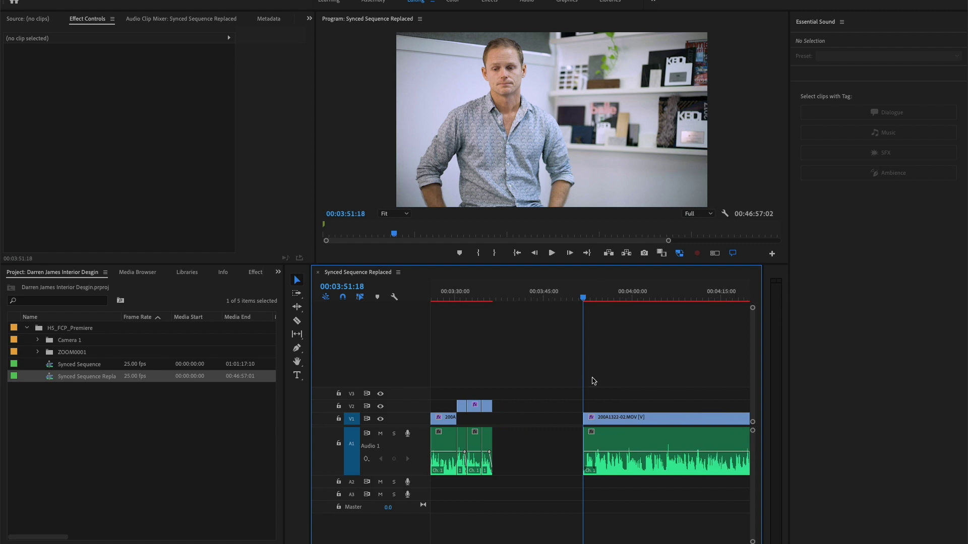
{"action": "left_click", "coordinate": [502, 297]}
{"action": "key", "text": "w"}
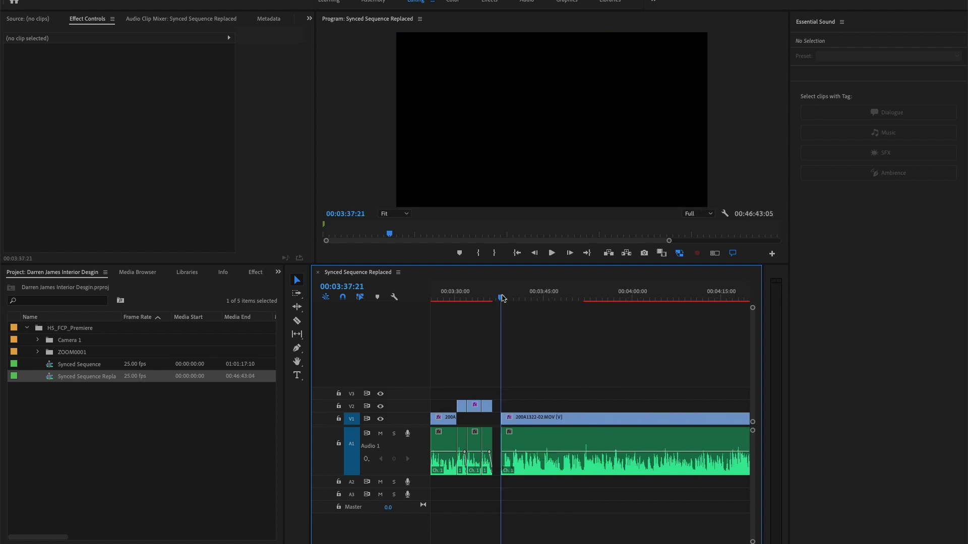
Step: Review the trimmed interview clip from 00:03:37:21 to look for the end of its first usable passage
{"action": "key", "text": "space"}
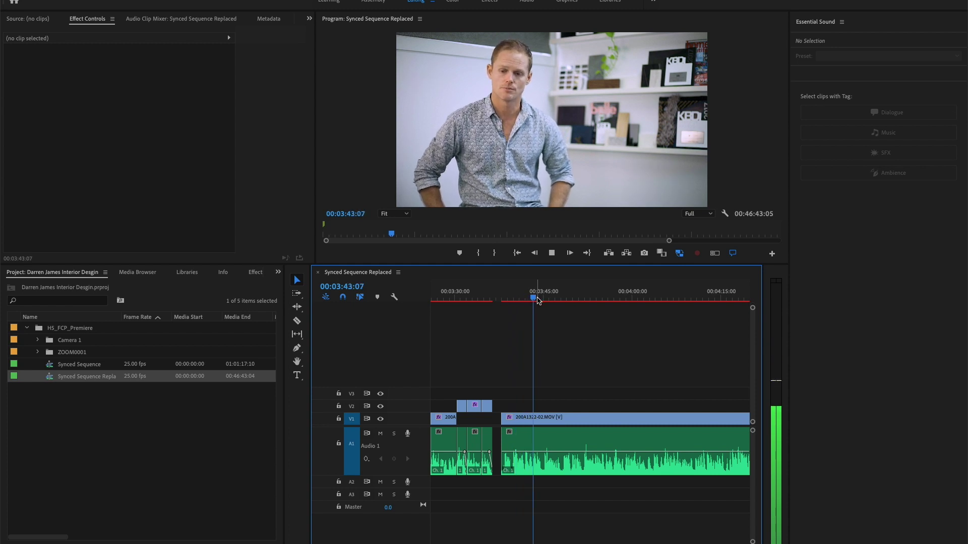
{"action": "key", "text": "d"}
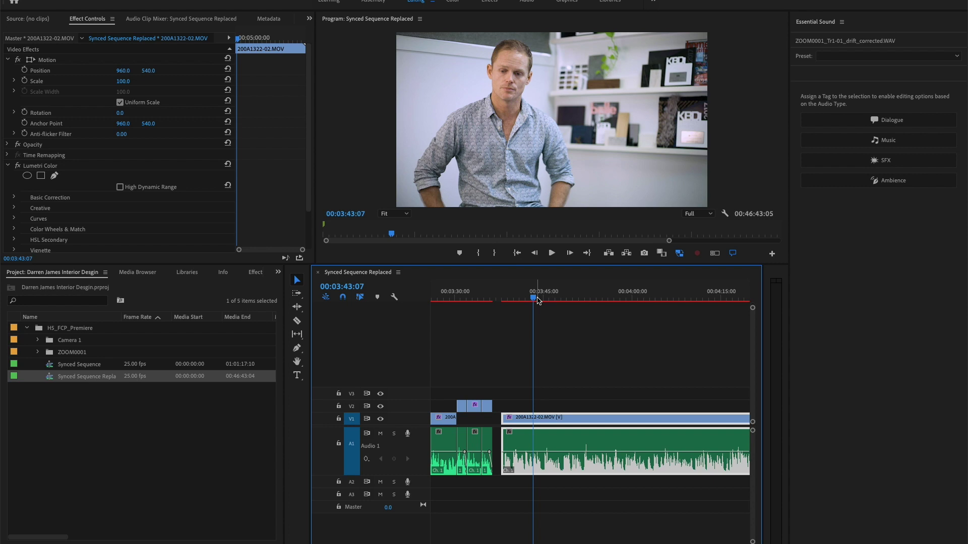
{"action": "left_click", "coordinate": [501, 298]}
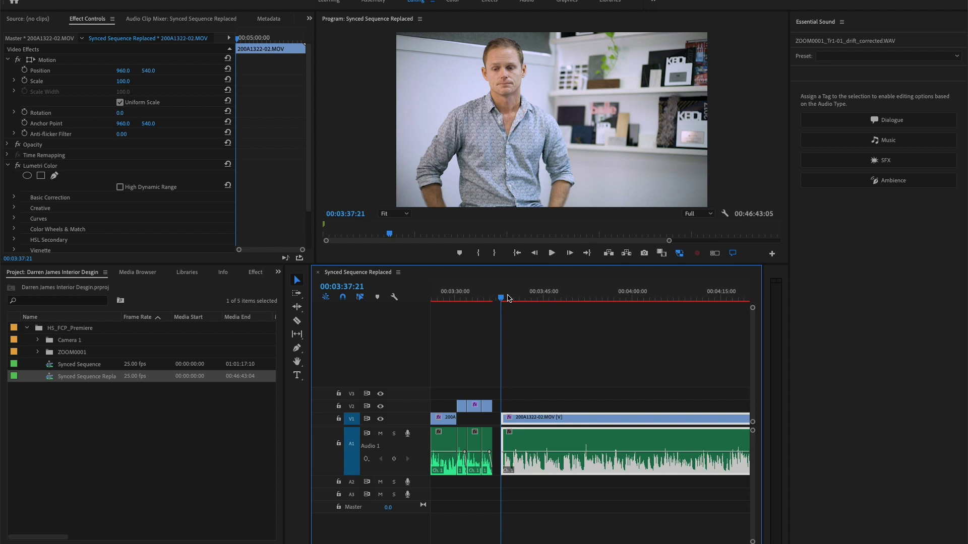
{"action": "key", "text": "space"}
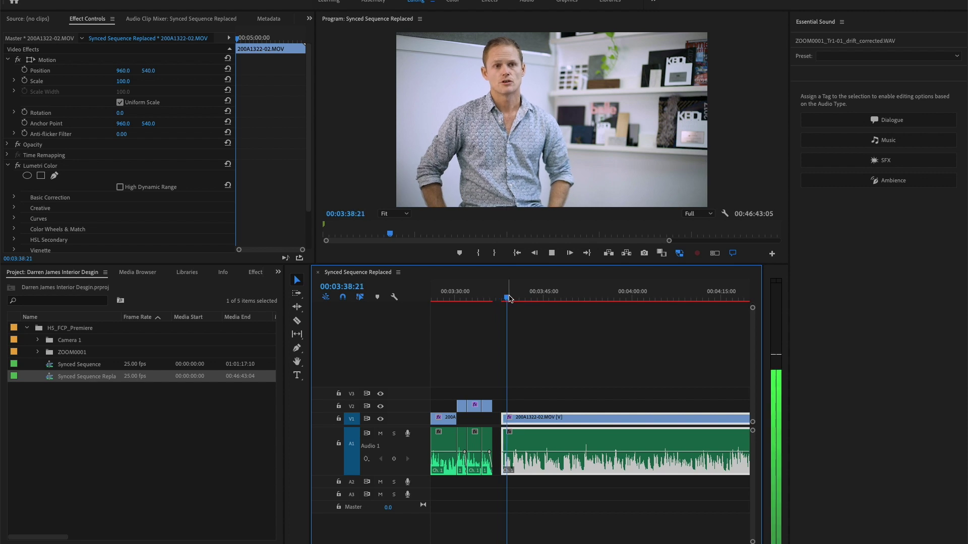
{"action": "key", "text": "equal"}
{"action": "key", "text": "space"}
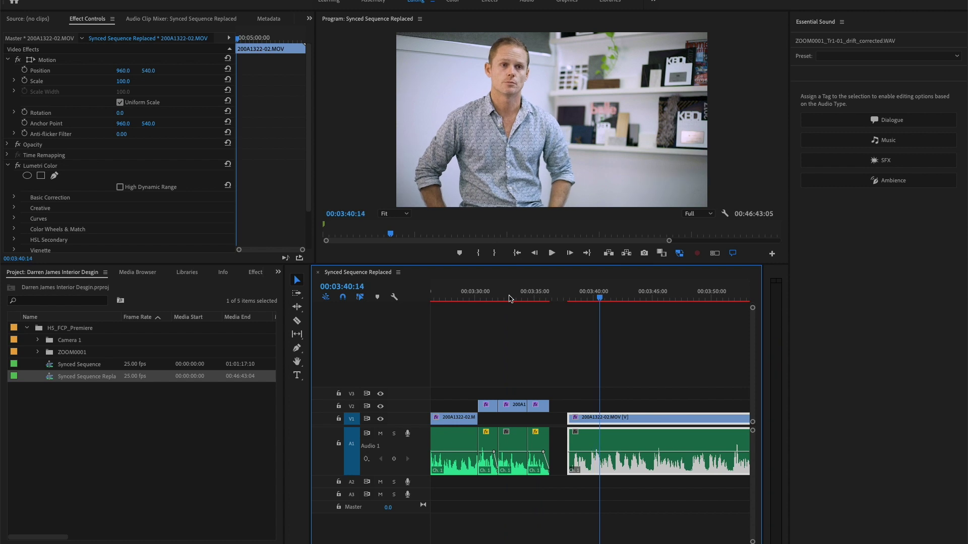
{"action": "key", "text": "space"}
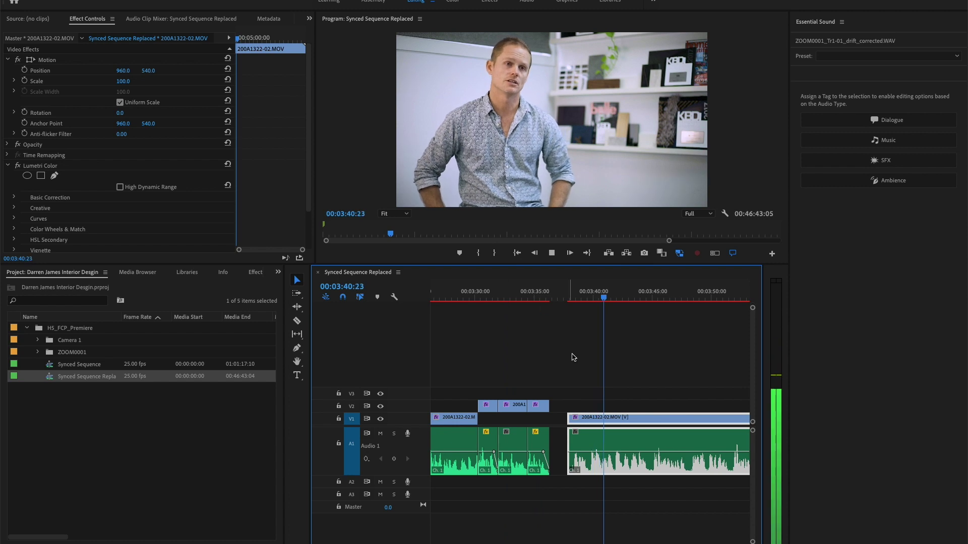
{"action": "scroll", "coordinate": [576, 362], "scroll_direction": "down", "scroll_amount": 3}
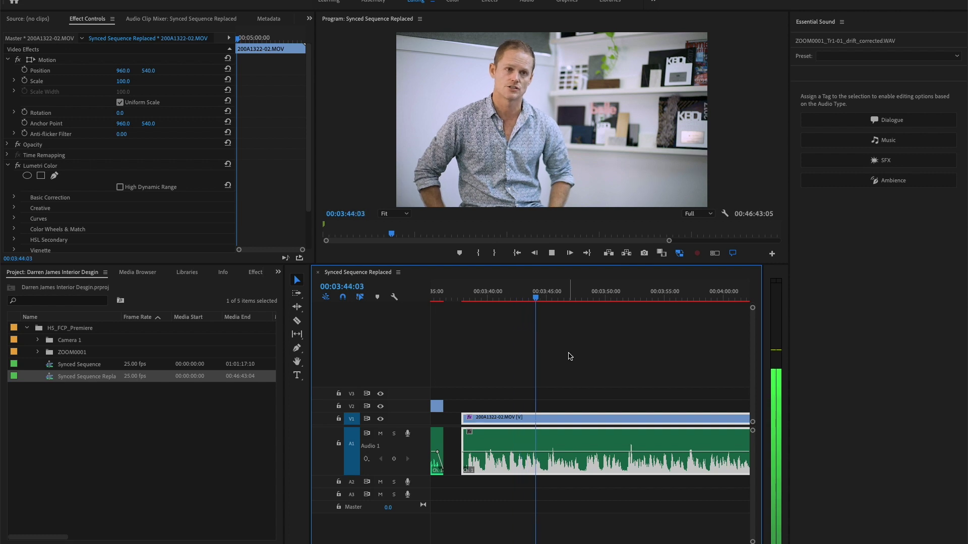
{"action": "key", "text": "space"}
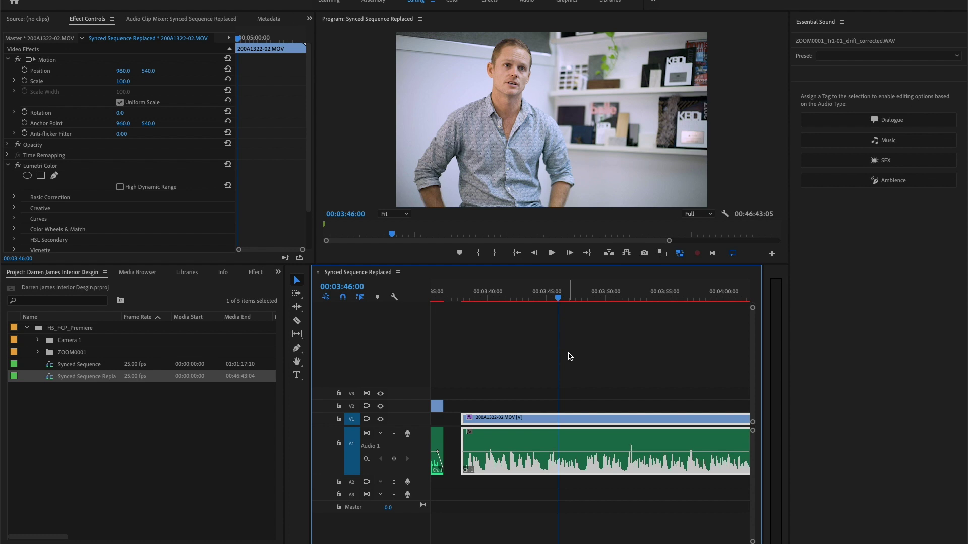
{"action": "key", "text": "space"}
Step: Split the trimmed interview clip at 00:03:51:18, where the first passage ends
{"action": "left_click", "coordinate": [538, 298]}
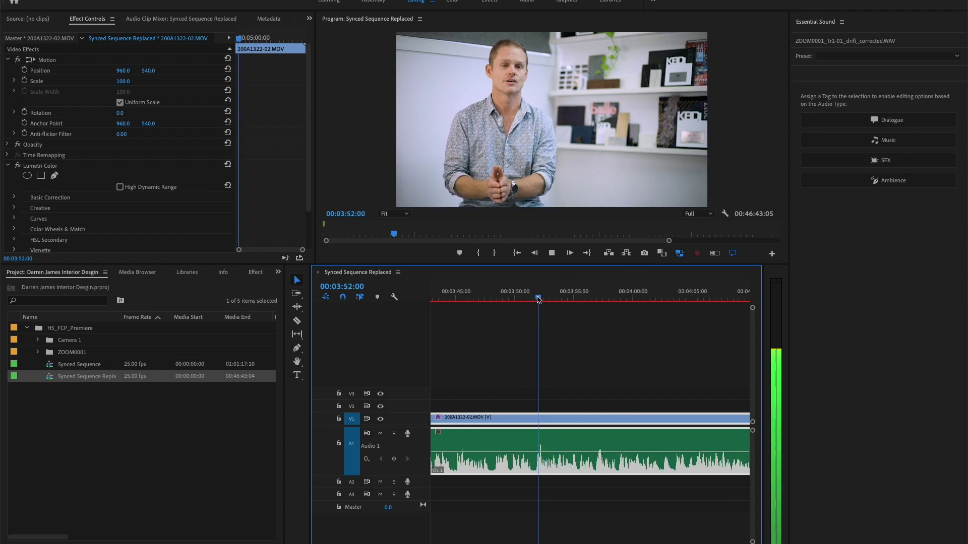
{"action": "left_click", "coordinate": [534, 298]}
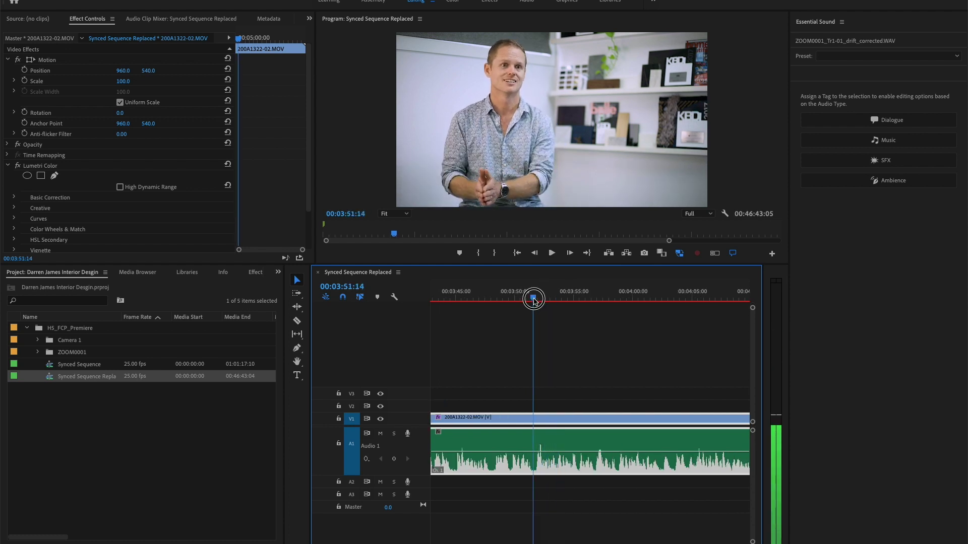
{"action": "key", "text": "c"}
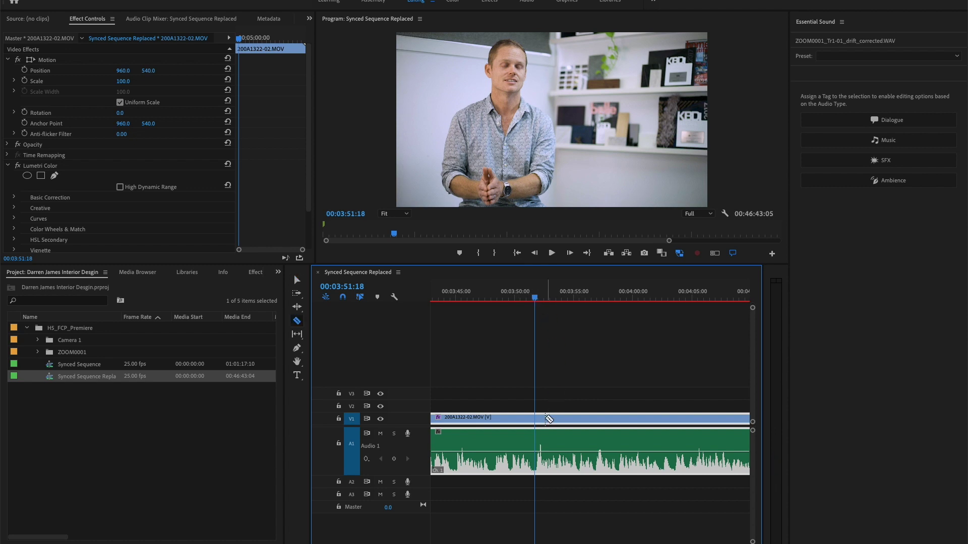
{"action": "left_click", "coordinate": [535, 435]}
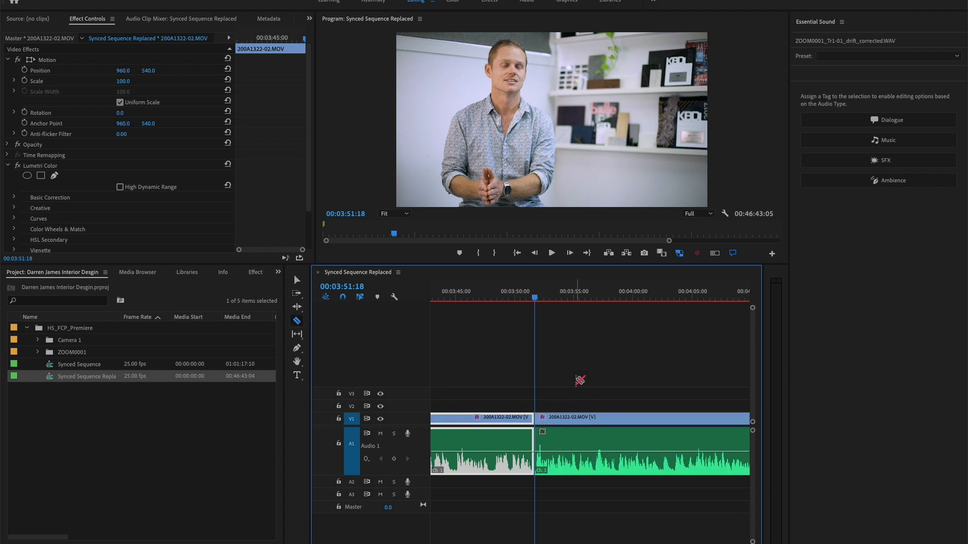
Step: Play the section following the new cut to judge which part of it to keep, stopping at 00:03:58:17
{"action": "key", "text": "space"}
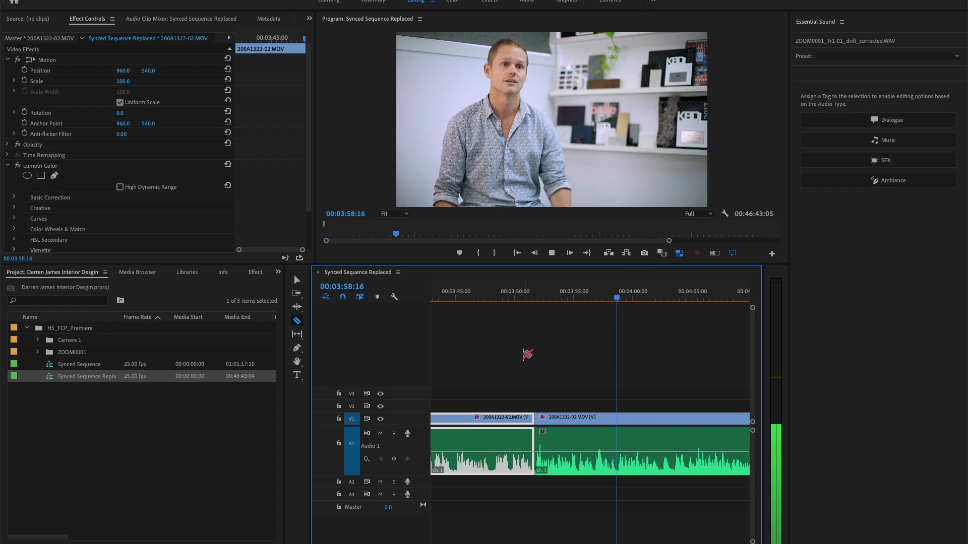
{"action": "key", "text": "space"}
{"action": "key", "text": "space"}
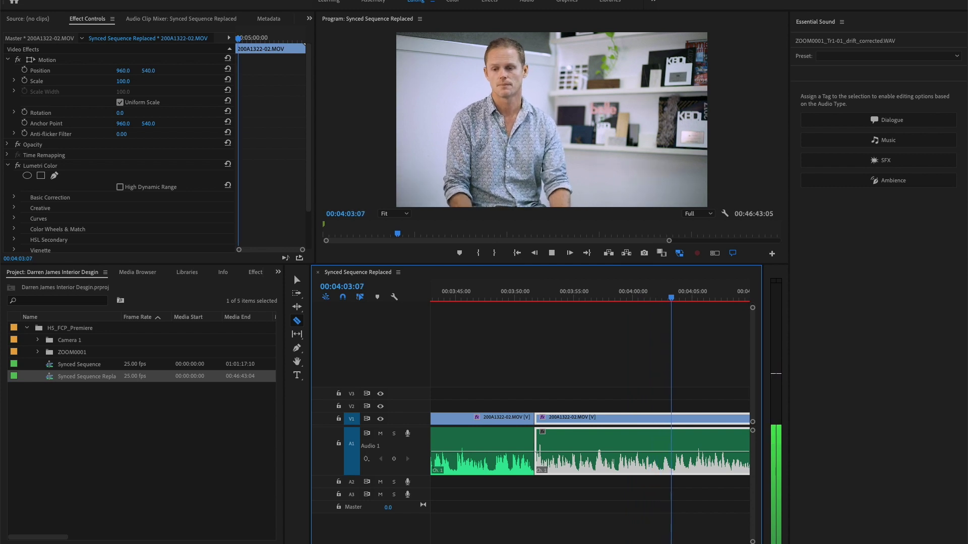
{"action": "left_click", "coordinate": [665, 296]}
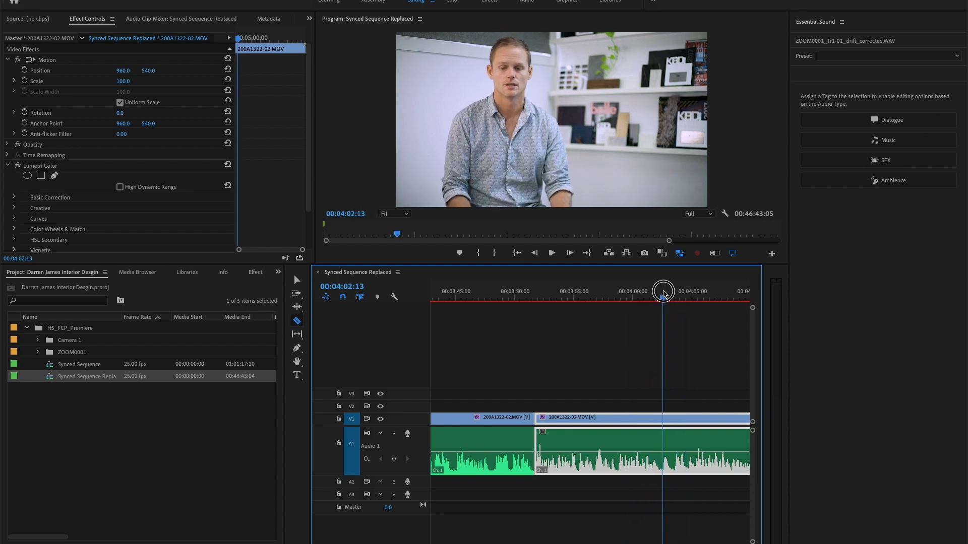
{"action": "key", "text": "space"}
{"action": "left_click", "coordinate": [573, 297]}
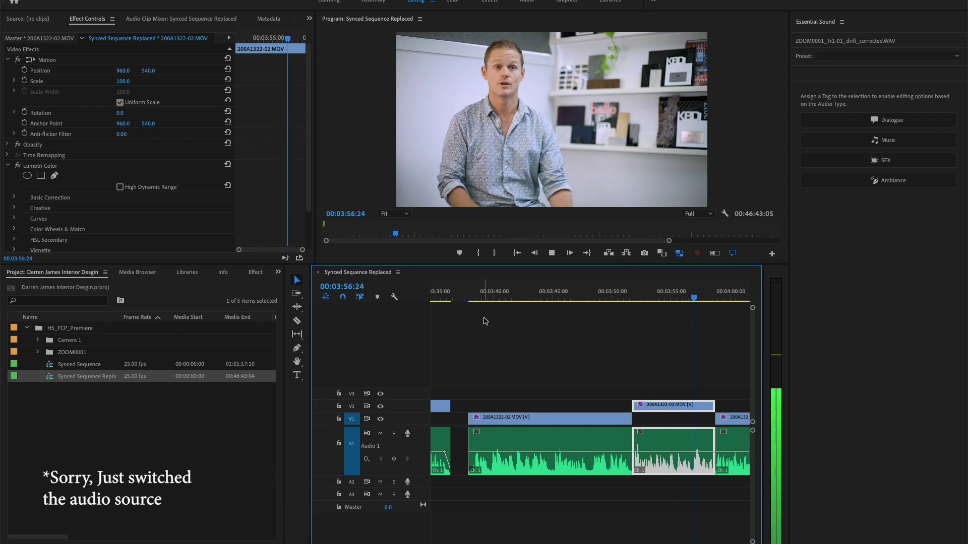
{"action": "key", "text": "space"}
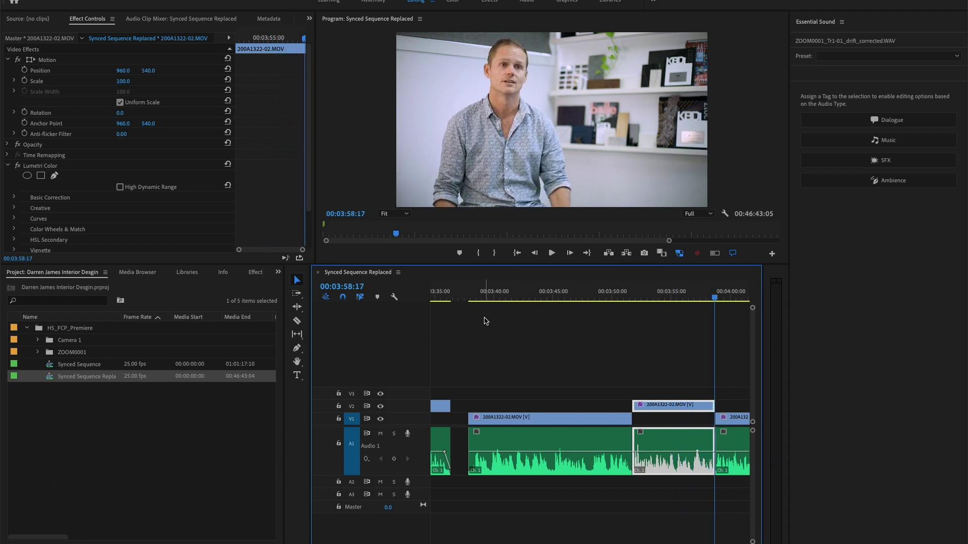
Step: Return the playhead to the start of the earlier group of V2 clips, at 00:03:30:07
{"action": "scroll", "coordinate": [491, 321], "scroll_direction": "up", "scroll_amount": 4}
{"action": "scroll", "coordinate": [492, 322], "scroll_direction": "up", "scroll_amount": 2}
{"action": "left_click", "coordinate": [499, 296]}
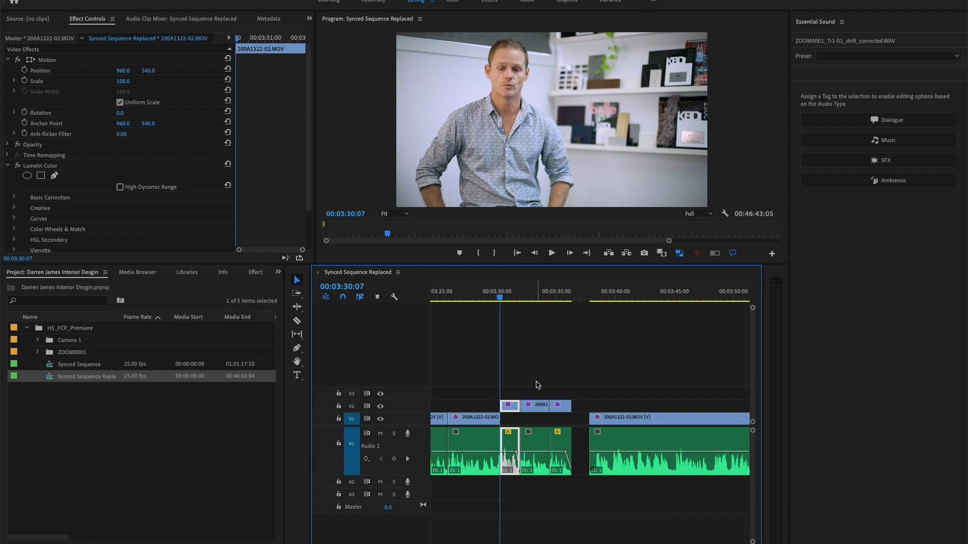
Step: Play the group of V2 clips from 00:03:30:07 through to their end at 00:03:36:07
{"action": "key", "text": "space"}
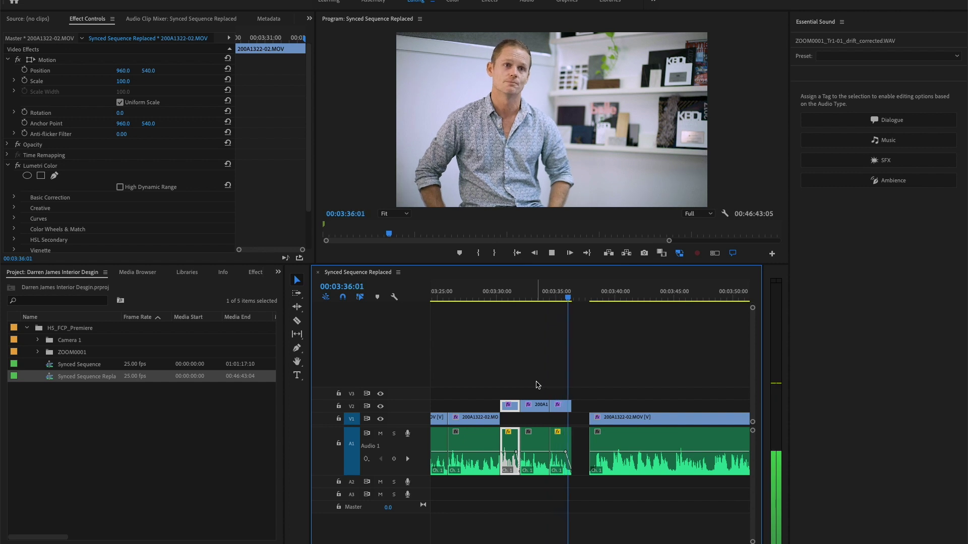
{"action": "key", "text": "space"}
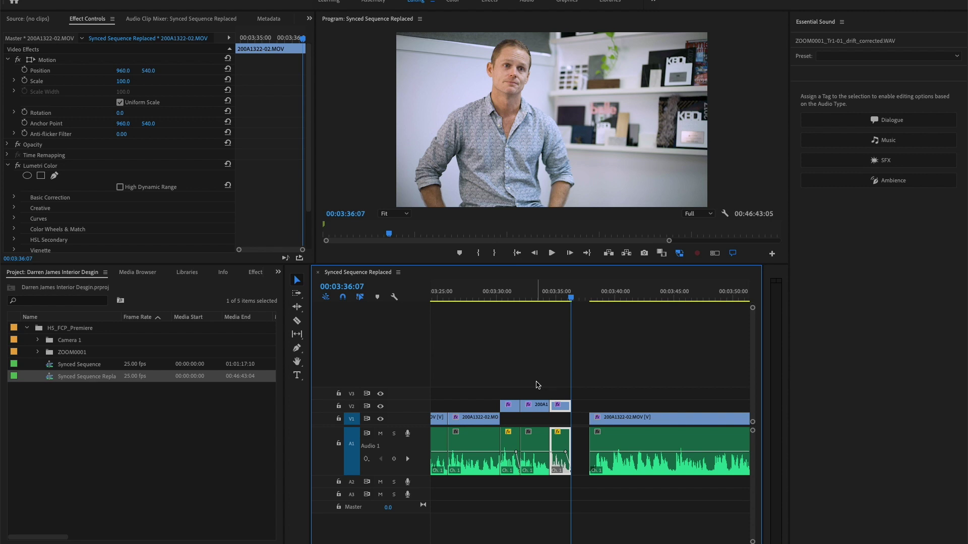
{"action": "key", "text": "minus"}
{"action": "key", "text": "minus"}
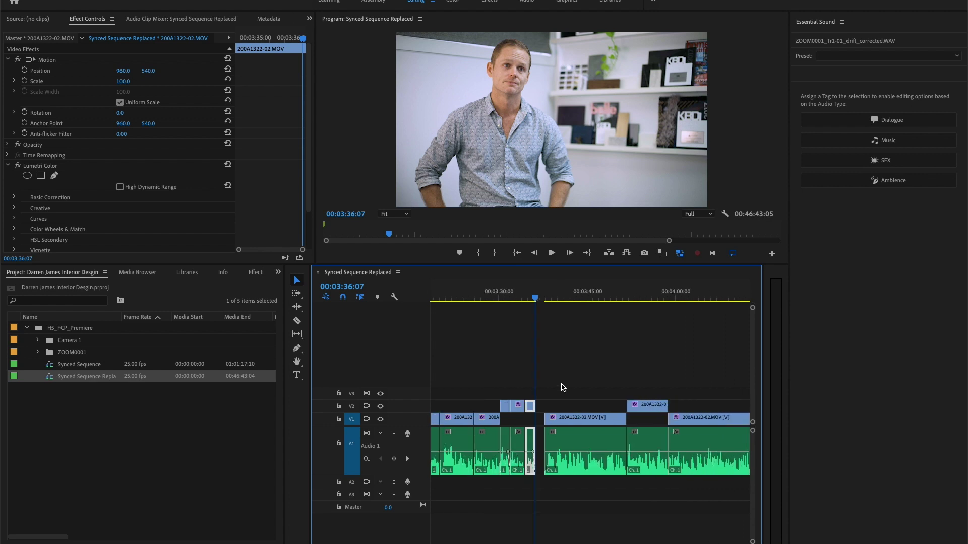
Step: Play the V1 interview clip from 00:03:58:19 to look for the end of its opening passage
{"action": "scroll", "coordinate": [563, 387], "scroll_direction": "down", "scroll_amount": 3}
{"action": "left_click", "coordinate": [527, 301]}
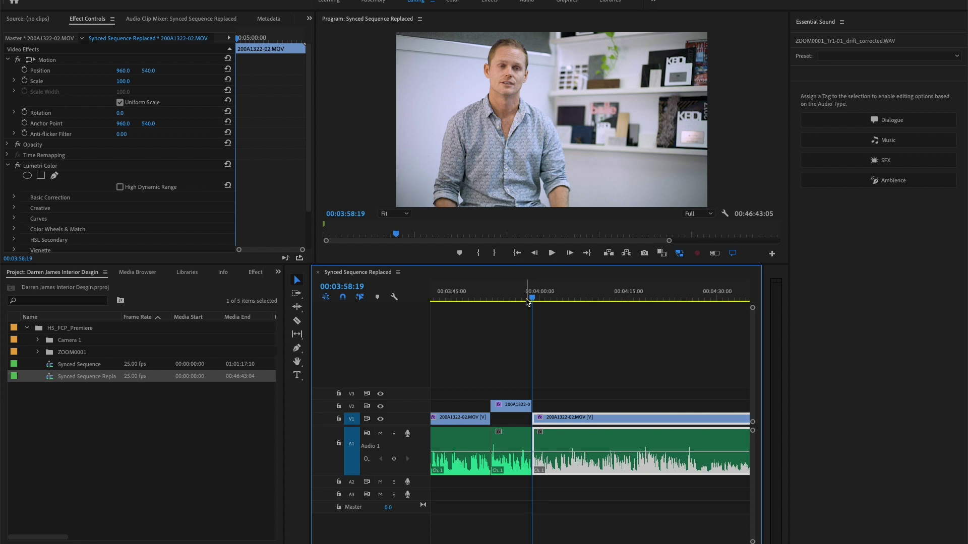
{"action": "key", "text": "space"}
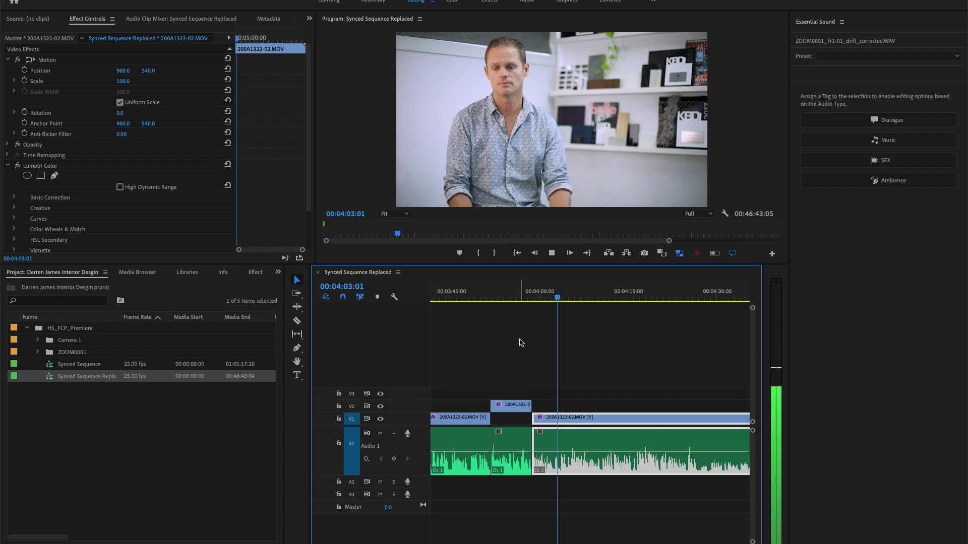
{"action": "key", "text": "space"}
Step: Split the V1 interview clip at 00:04:02:08 and again about one second further on, isolating the unusable piece
{"action": "left_click", "coordinate": [552, 299]}
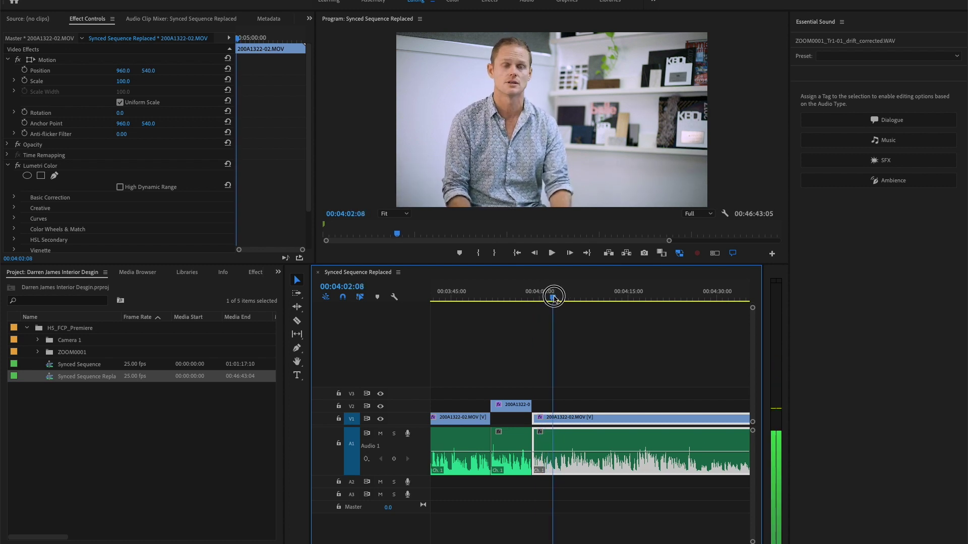
{"action": "key", "text": "c"}
{"action": "left_click", "coordinate": [554, 439]}
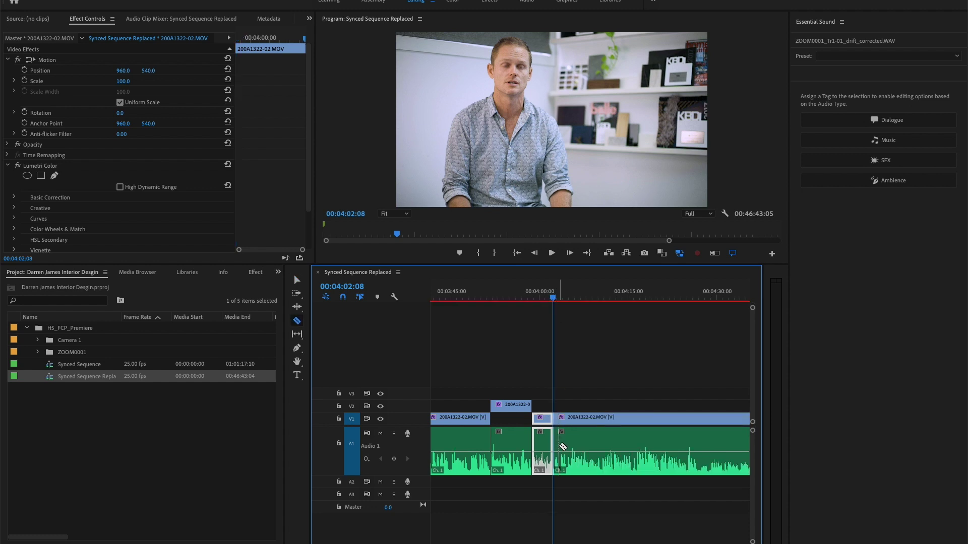
{"action": "left_click", "coordinate": [559, 445]}
Step: Delete the isolated piece that starts at 00:04:02:08 and close the gap it leaves
{"action": "key", "text": "equal"}
{"action": "key", "text": "equal"}
{"action": "key", "text": "equal"}
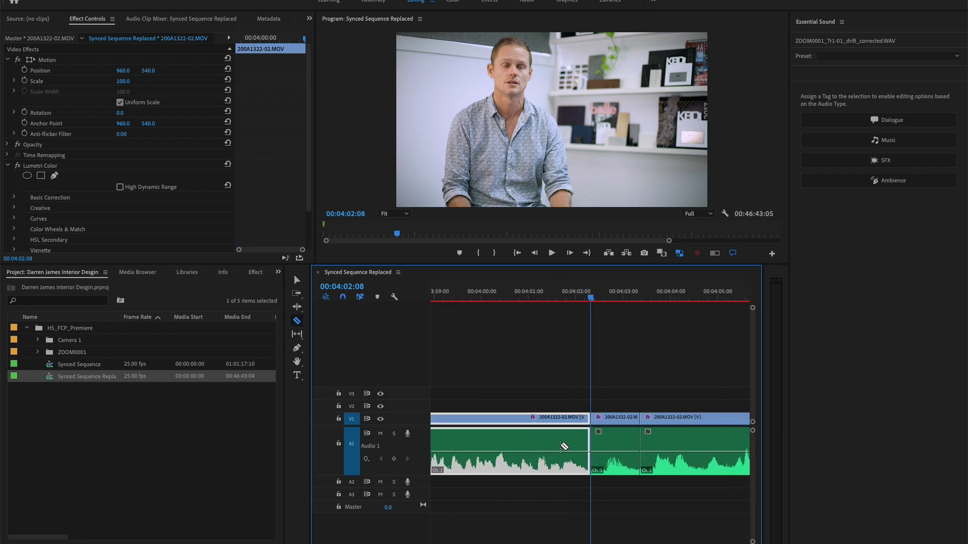
{"action": "key", "text": "v"}
{"action": "key", "text": "Delete"}
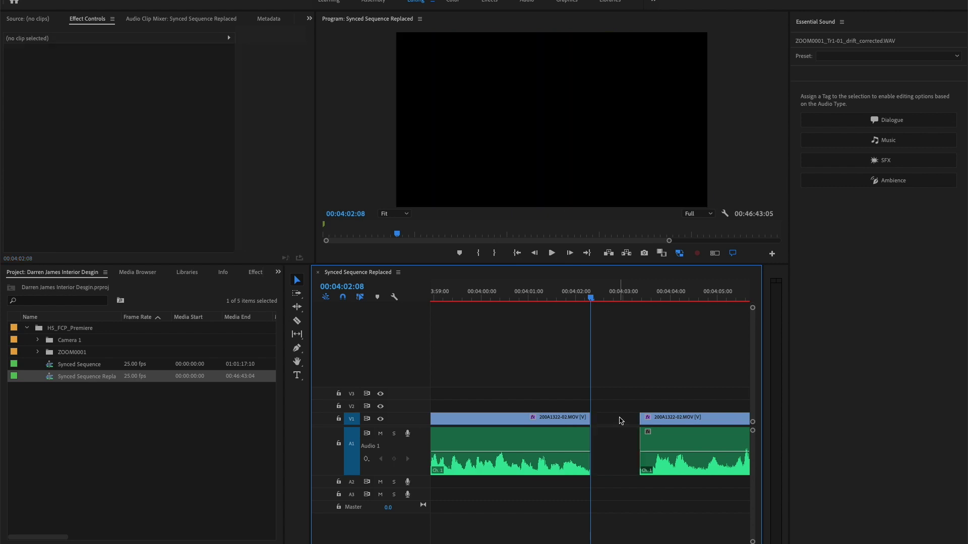
{"action": "left_click", "coordinate": [621, 421]}
{"action": "key", "text": "Delete"}
Step: Play the new join from 00:04:01:11 and continue through the following clip to find the next part to cut
{"action": "left_click", "coordinate": [550, 297]}
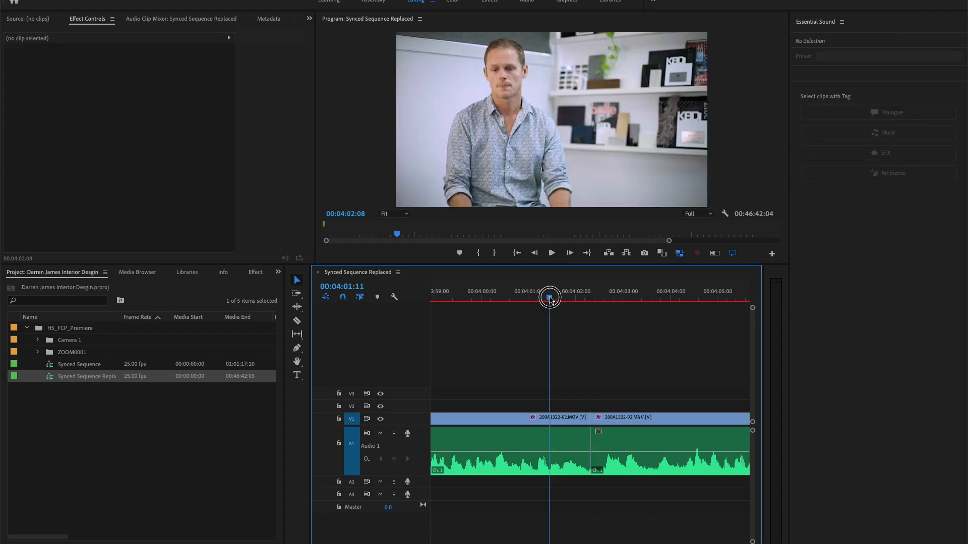
{"action": "key", "text": "space"}
{"action": "key", "text": "space"}
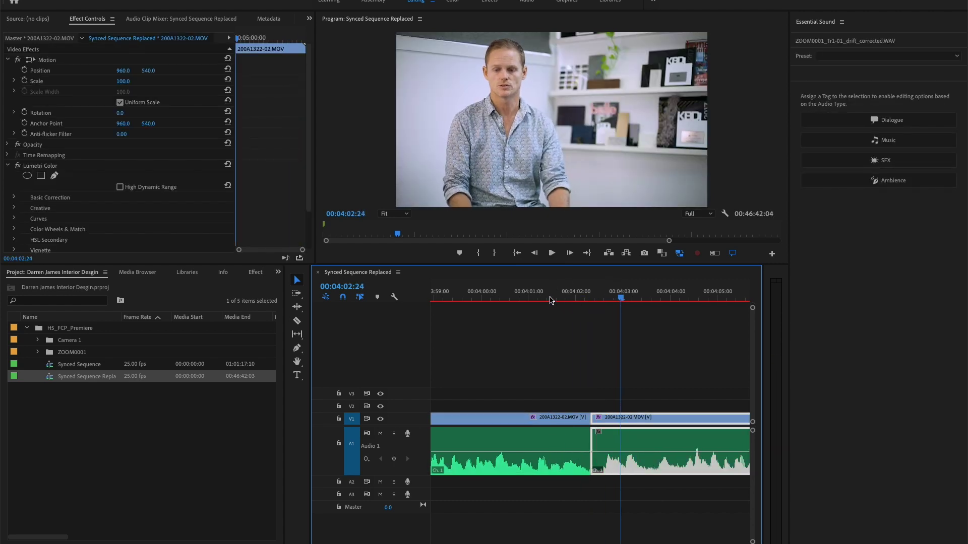
{"action": "key", "text": "minus"}
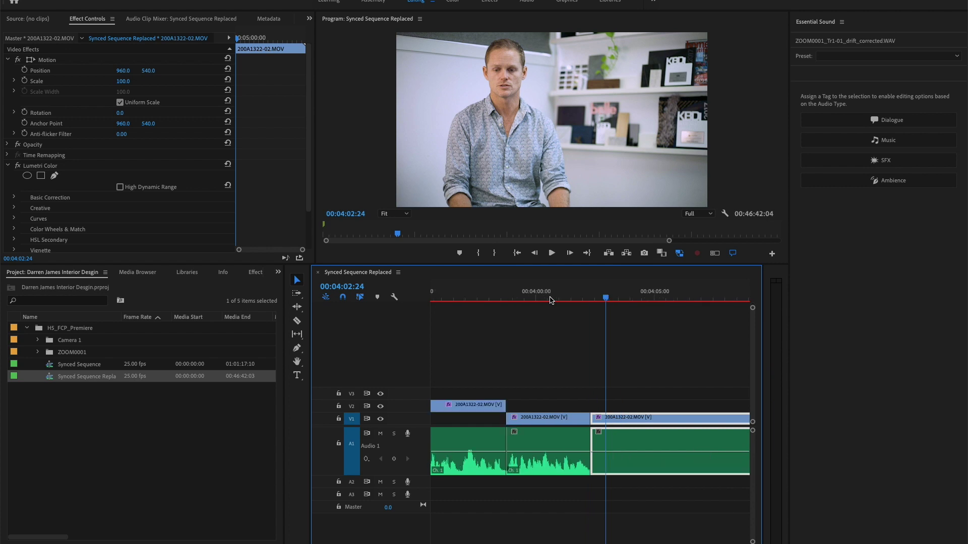
{"action": "key", "text": "space"}
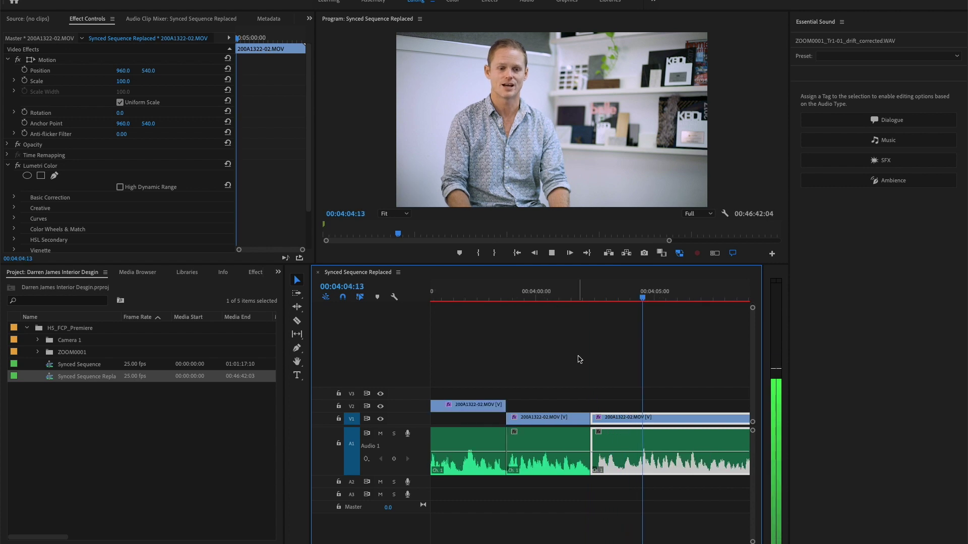
{"action": "key", "text": "minus"}
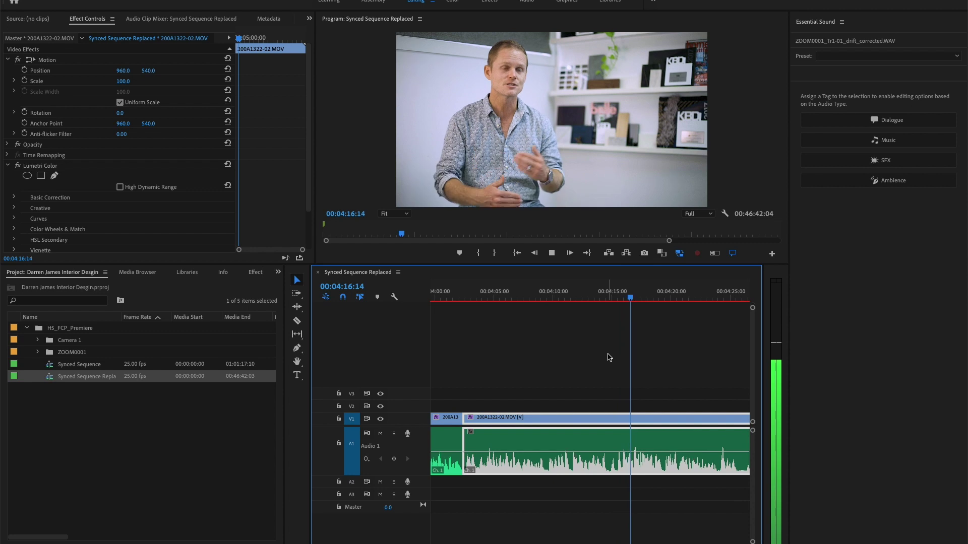
Step: Cut out the short section of the interview clip starting at 00:04:14:18 and close the gap
{"action": "left_click", "coordinate": [608, 298]}
{"action": "left_click_drag", "start_coordinate": [607, 297], "coordinate": [610, 299]}
{"action": "left_click", "coordinate": [616, 443]}
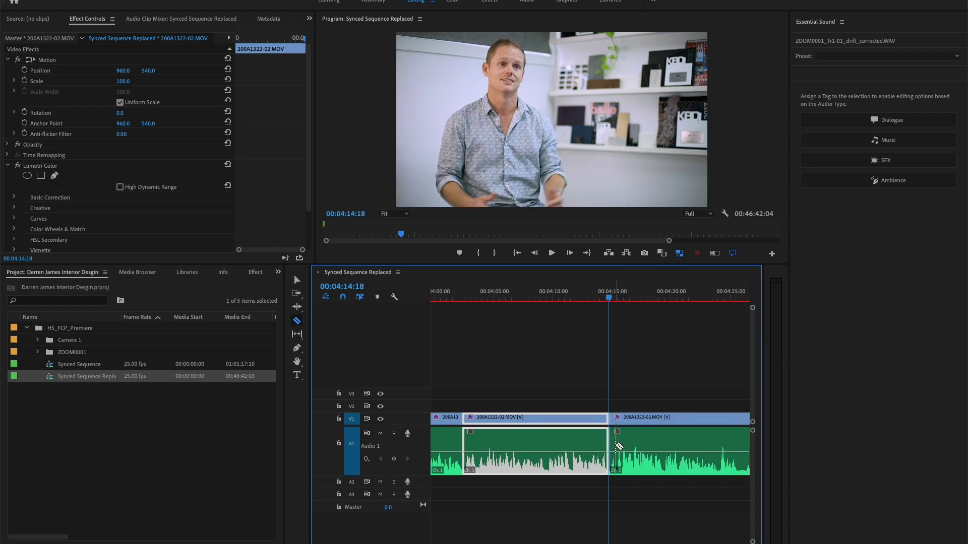
{"action": "key", "text": "v"}
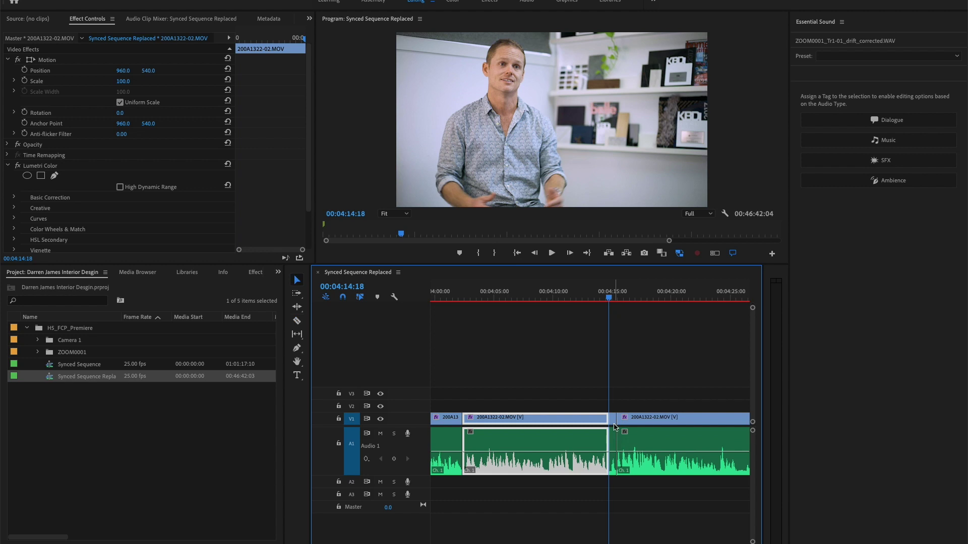
{"action": "left_click", "coordinate": [614, 426]}
{"action": "key", "text": "Delete"}
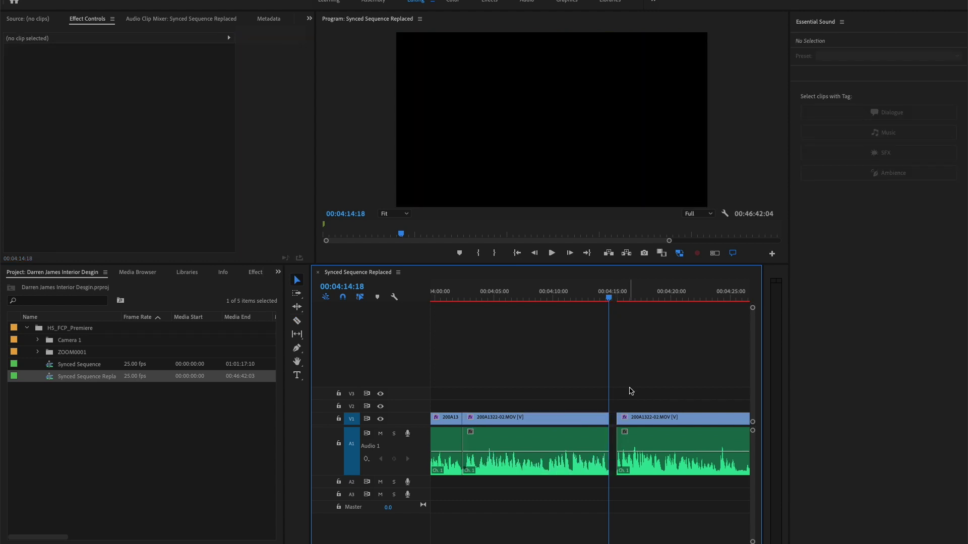
{"action": "key", "text": "shift+Delete"}
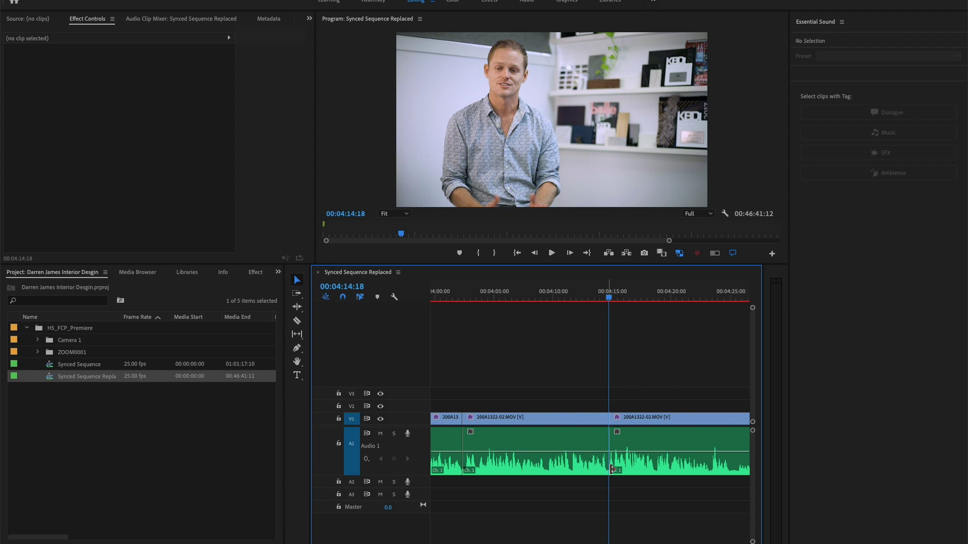
Step: Play the clip after the join at 00:04:14:18 to find where its passage ends, stopping at 00:04:23:10
{"action": "key", "text": "d"}
{"action": "key", "text": "space"}
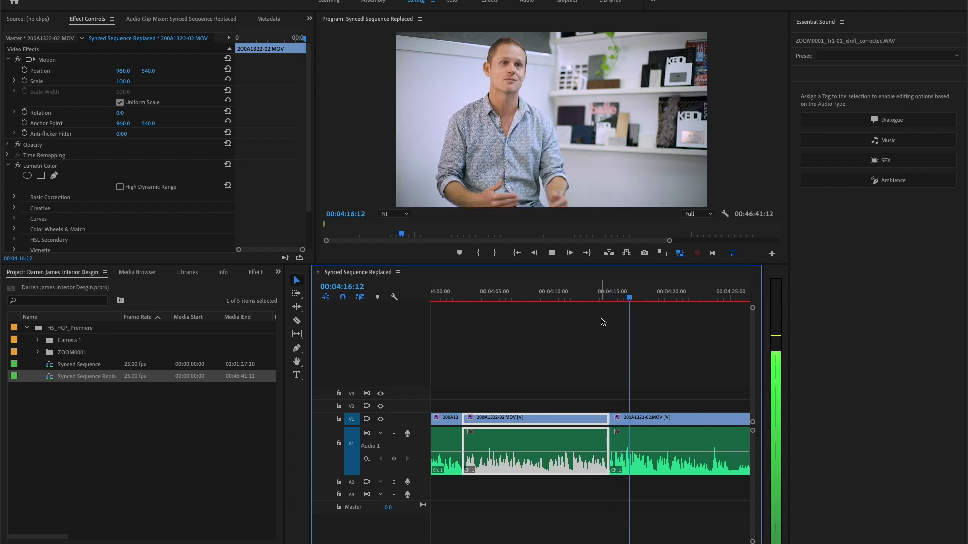
{"action": "scroll", "coordinate": [603, 325], "scroll_direction": "down", "scroll_amount": 2}
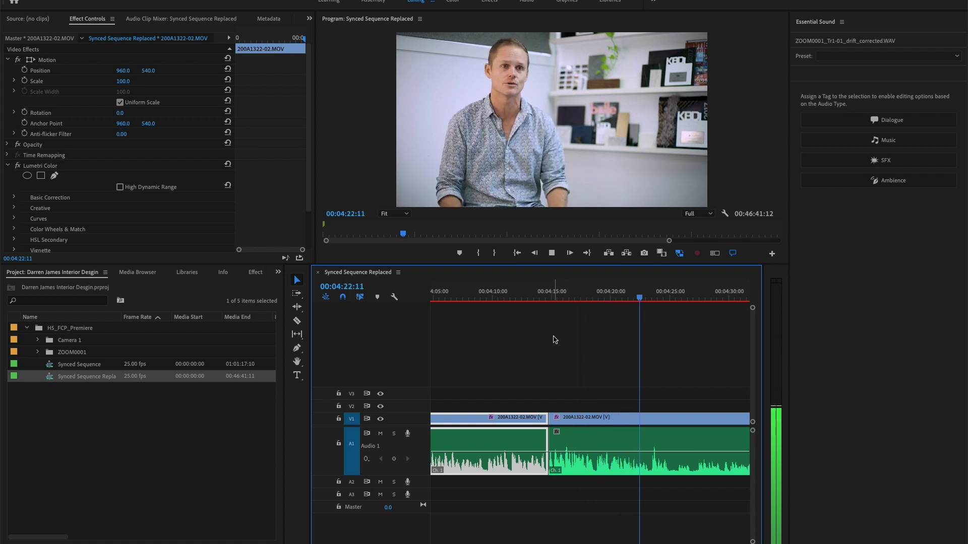
{"action": "key", "text": "space"}
Step: Split the V1 clip at 00:04:23:10 and move the passage before the cut up to V2
{"action": "key", "text": "c"}
{"action": "left_click", "coordinate": [651, 431]}
{"action": "key", "text": "v"}
{"action": "left_click_drag", "start_coordinate": [603, 418], "coordinate": [604, 411]}
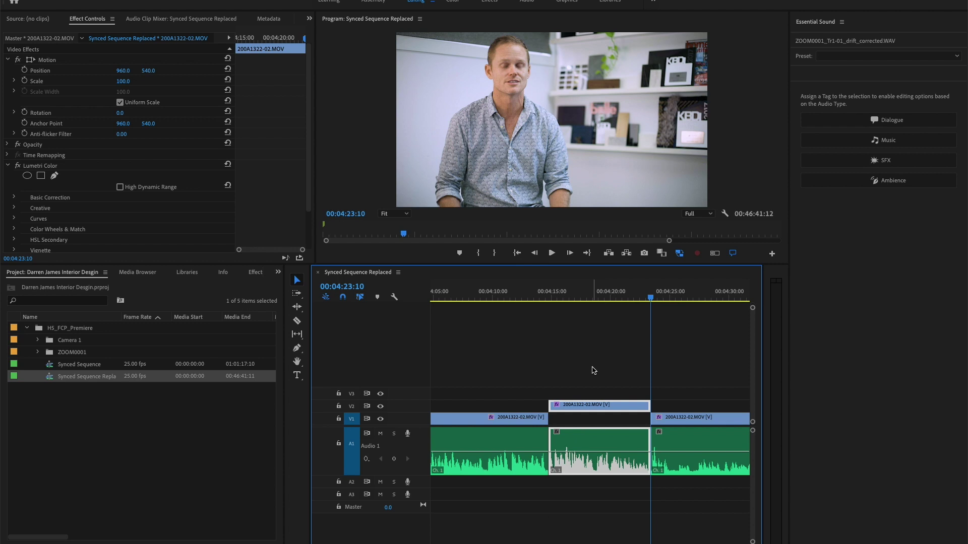
Step: Play on from 00:04:23:10, split the clip at 00:04:25:04 and move the short piece before the cut up to V2
{"action": "scroll", "coordinate": [593, 371], "scroll_direction": "down", "scroll_amount": 2}
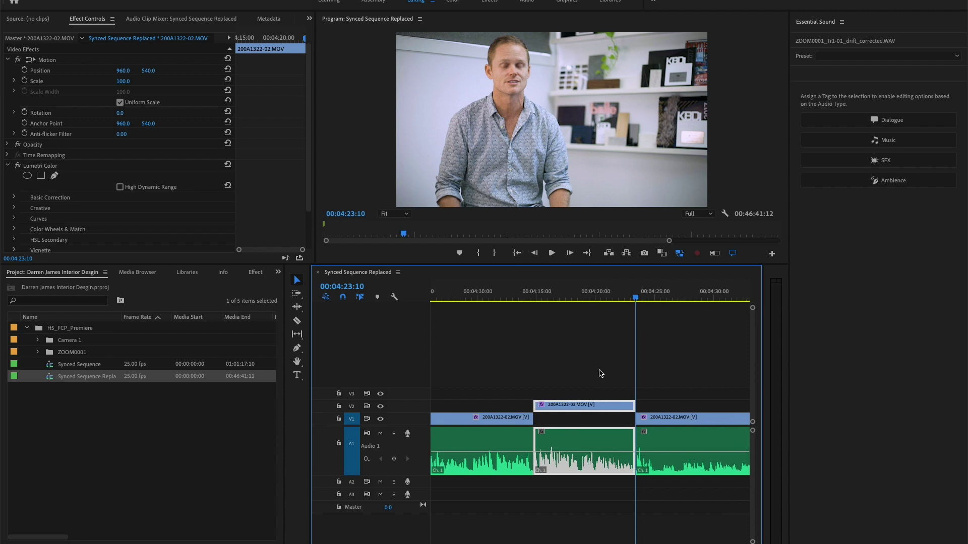
{"action": "key", "text": "space"}
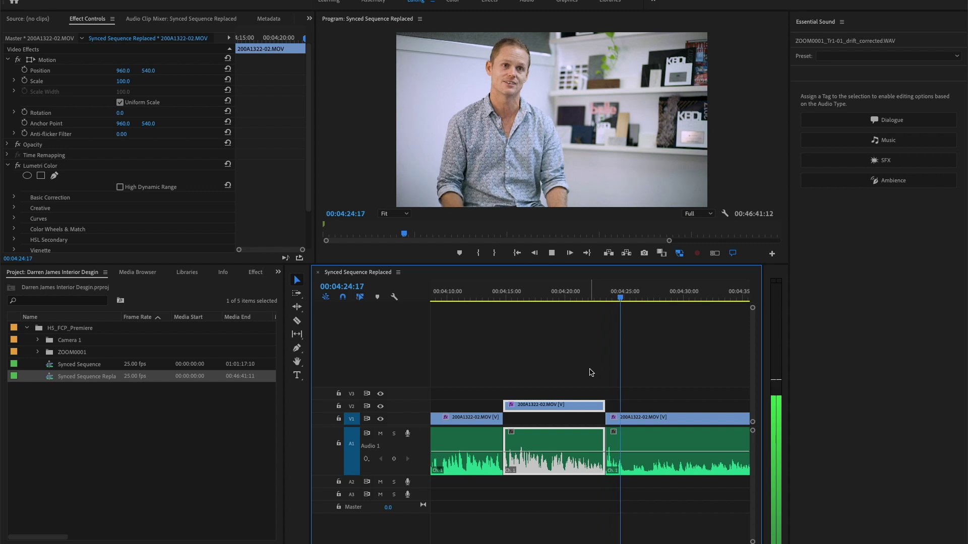
{"action": "key", "text": "space"}
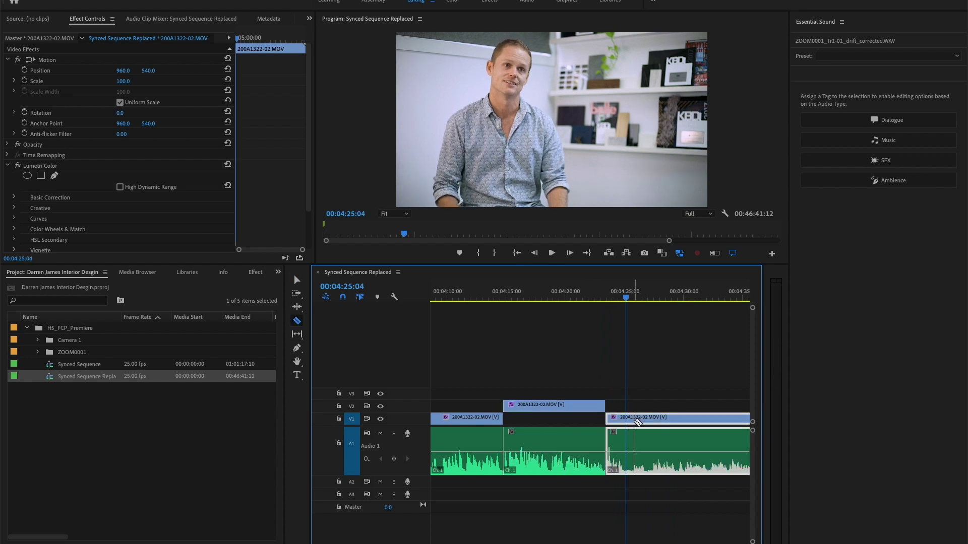
{"action": "key", "text": "ctrl+k"}
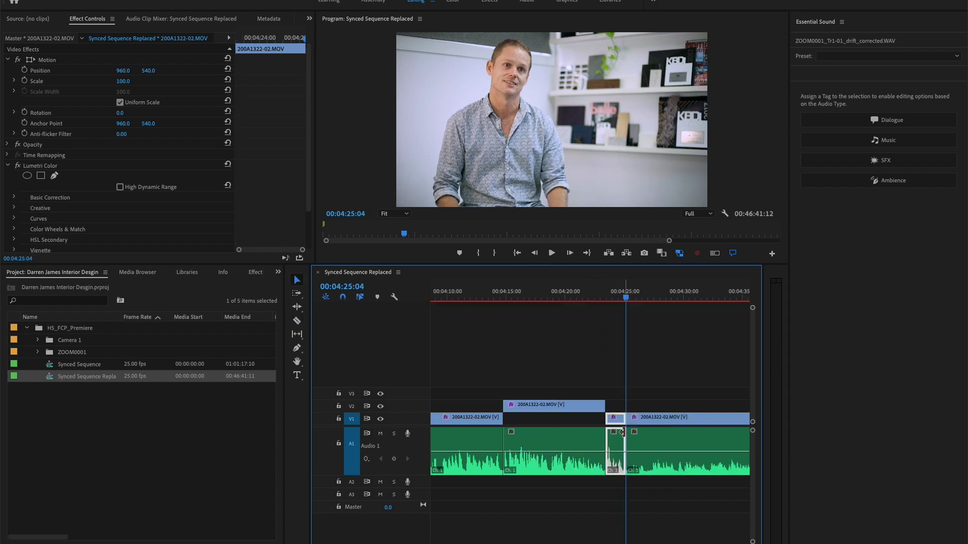
{"action": "left_click_drag", "start_coordinate": [620, 421], "coordinate": [620, 407]}
Step: Review the footage from 00:04:23:10 to 00:04:50:00 to locate the next usable passage
{"action": "left_click", "coordinate": [605, 299]}
{"action": "key", "text": "minus"}
{"action": "key", "text": "minus"}
{"action": "key", "text": "minus"}
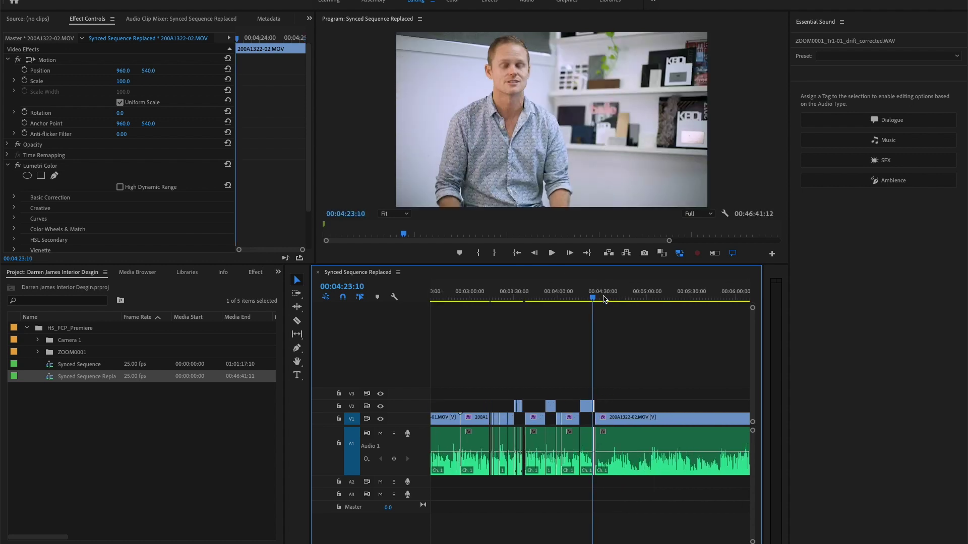
{"action": "key", "text": "space"}
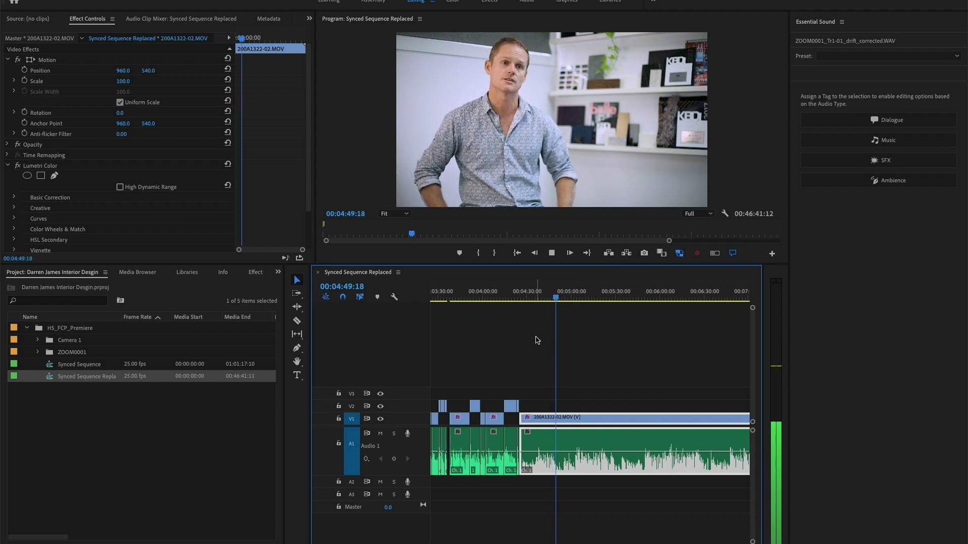
{"action": "key", "text": "space"}
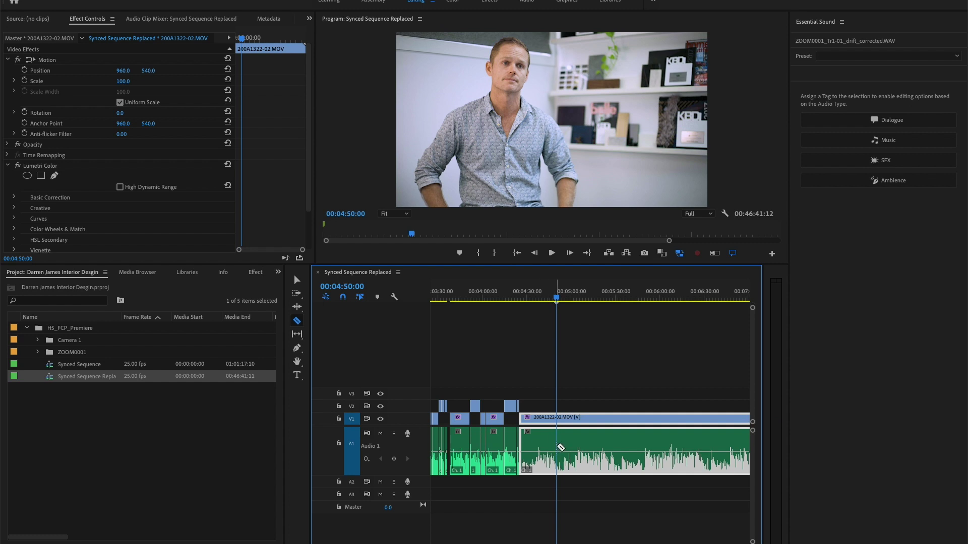
Step: Split the long V1 clip at 00:04:50:00 and at 00:04:36:16 to bound the next usable passage
{"action": "left_click", "coordinate": [557, 447]}
{"action": "left_click", "coordinate": [528, 297]}
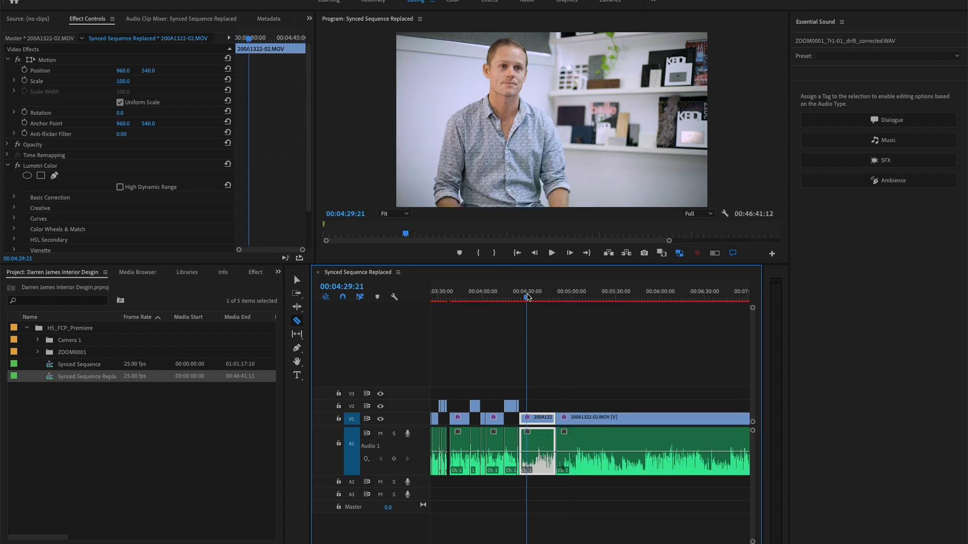
{"action": "key", "text": "="}
{"action": "key", "text": "space"}
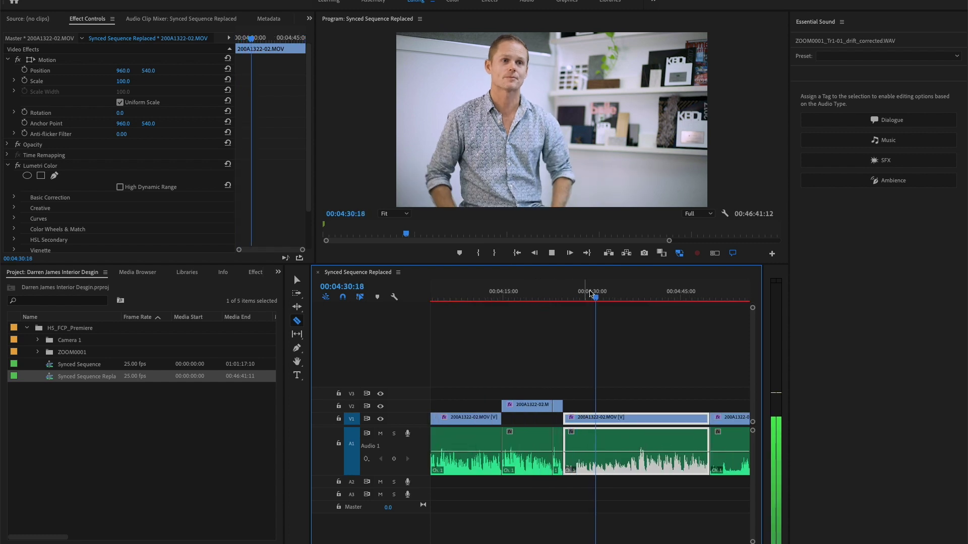
{"action": "left_click_drag", "start_coordinate": [620, 298], "coordinate": [634, 300]}
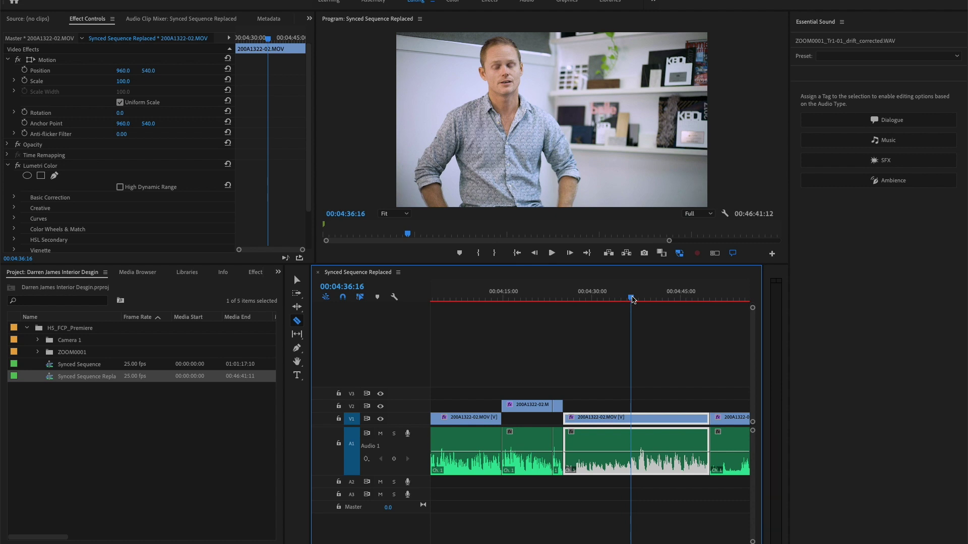
{"action": "left_click", "coordinate": [631, 434]}
Step: Delete the unusable V1 piece between 00:04:25:04 and 00:04:36:16 and close the gap
{"action": "key", "text": "v"}
{"action": "left_click", "coordinate": [585, 459]}
{"action": "key", "text": "Delete"}
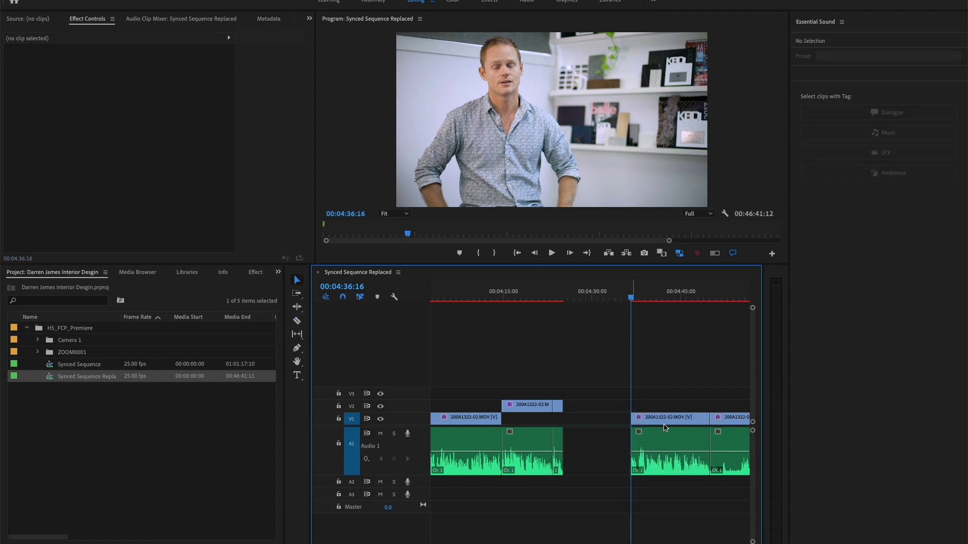
{"action": "left_click", "coordinate": [569, 302]}
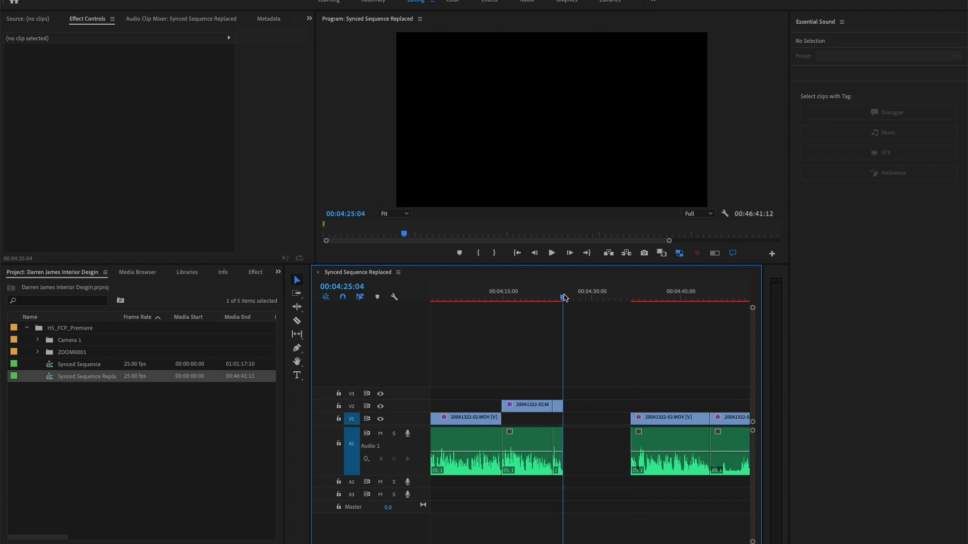
{"action": "left_click", "coordinate": [595, 417]}
{"action": "key", "text": "Delete"}
Step: Move the usable passage starting at 00:04:25:04 from V1 up to V2
{"action": "left_click", "coordinate": [593, 417]}
{"action": "left_click_drag", "start_coordinate": [593, 417], "coordinate": [594, 407]}
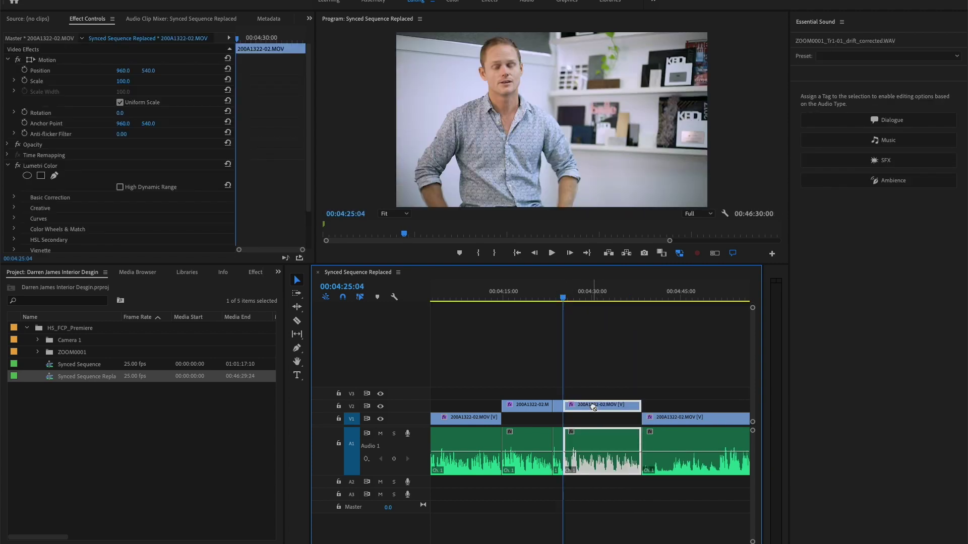
Step: Save the project
{"action": "left_click", "coordinate": [122, 2]}
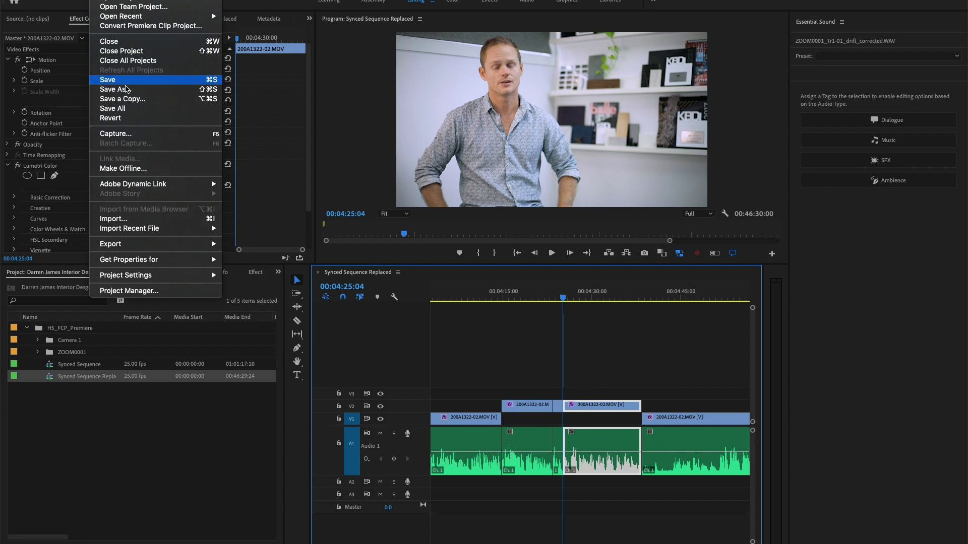
{"action": "left_click", "coordinate": [116, 80]}
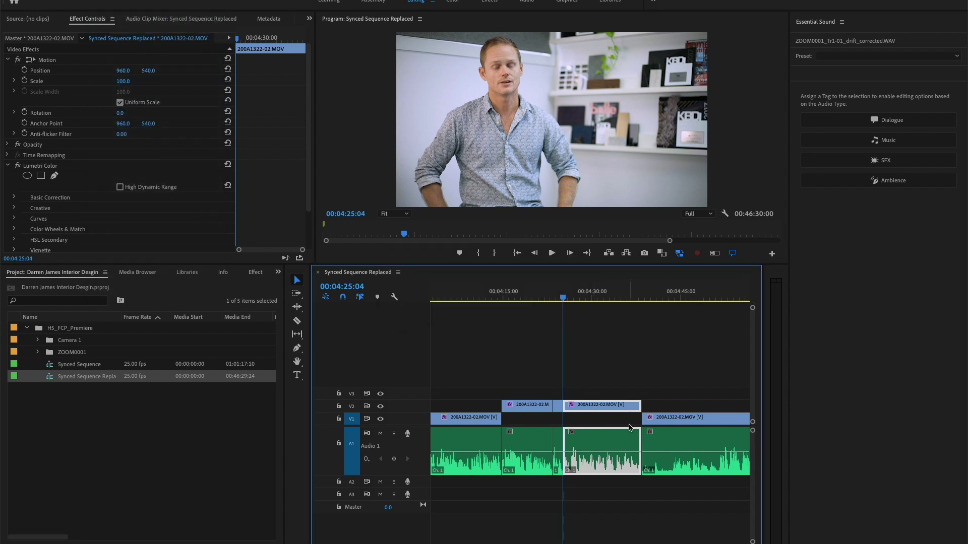
Step: Raise the strongest V2 passages near 00:04:15, 00:03:55 and 00:03:30 up to V3, leaving the passage at 00:04:25:04 on V2
{"action": "left_click_drag", "start_coordinate": [525, 398], "coordinate": [500, 384]}
{"action": "key", "text": "minus"}
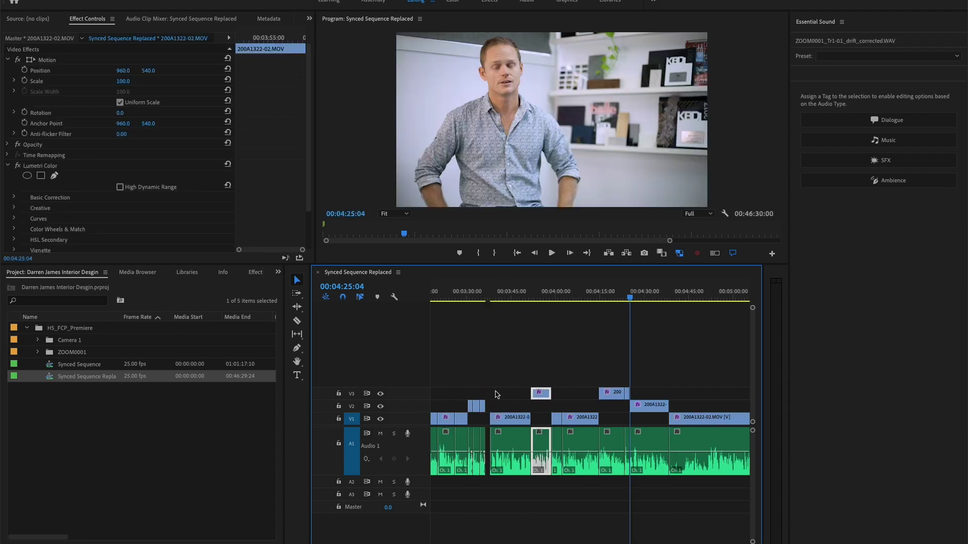
{"action": "left_click_drag", "start_coordinate": [497, 406], "coordinate": [476, 394]}
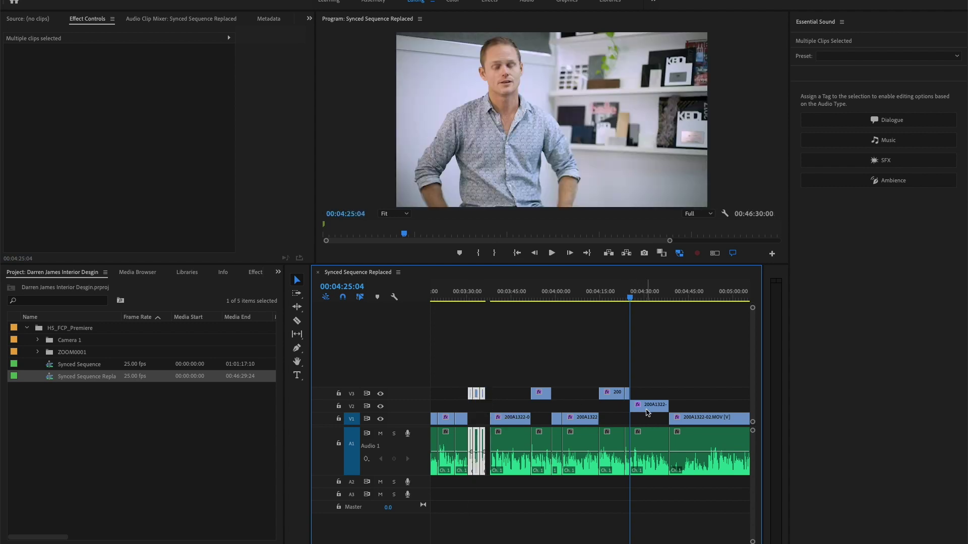
Step: Examine how the raised passages are distributed across the whole sequence, checking the footage at 00:04:34:09, 00:03:51:18 and 00:04:14:18
{"action": "scroll", "coordinate": [648, 412], "scroll_direction": "down", "scroll_amount": 3}
{"action": "left_click", "coordinate": [534, 299]}
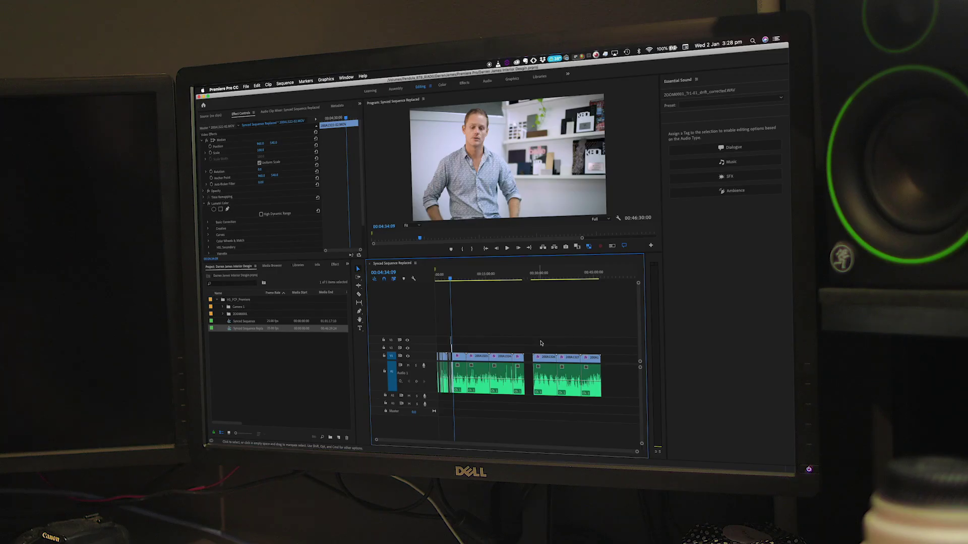
{"action": "key", "text": "="}
{"action": "key", "text": "="}
{"action": "key", "text": "="}
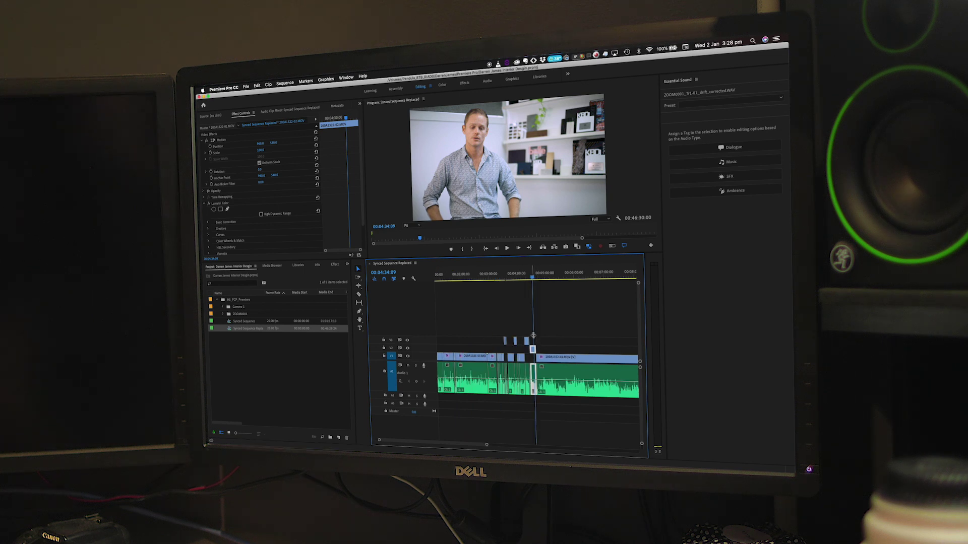
{"action": "left_click", "coordinate": [513, 276]}
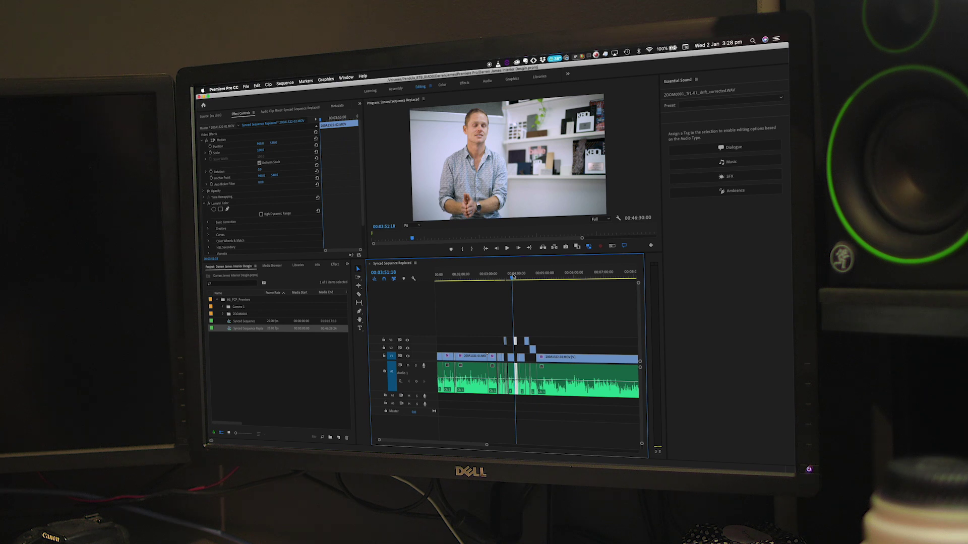
{"action": "key", "text": "-"}
{"action": "key", "text": "-"}
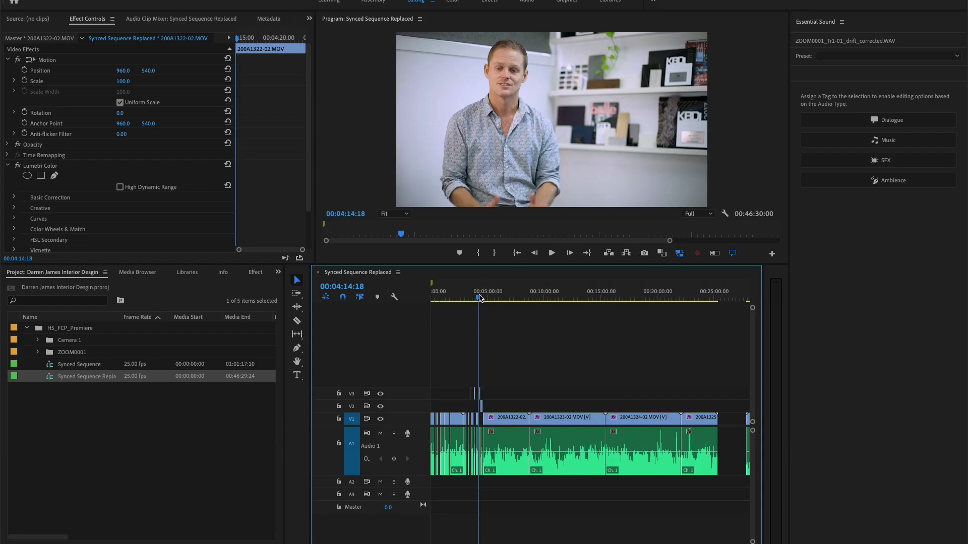
Step: Spot-check the remaining uncut interview footage at 00:04:38:13, 00:08:43:19, 00:14:32:21, 00:16:27:16 and 00:20:49:06
{"action": "left_click", "coordinate": [466, 277]}
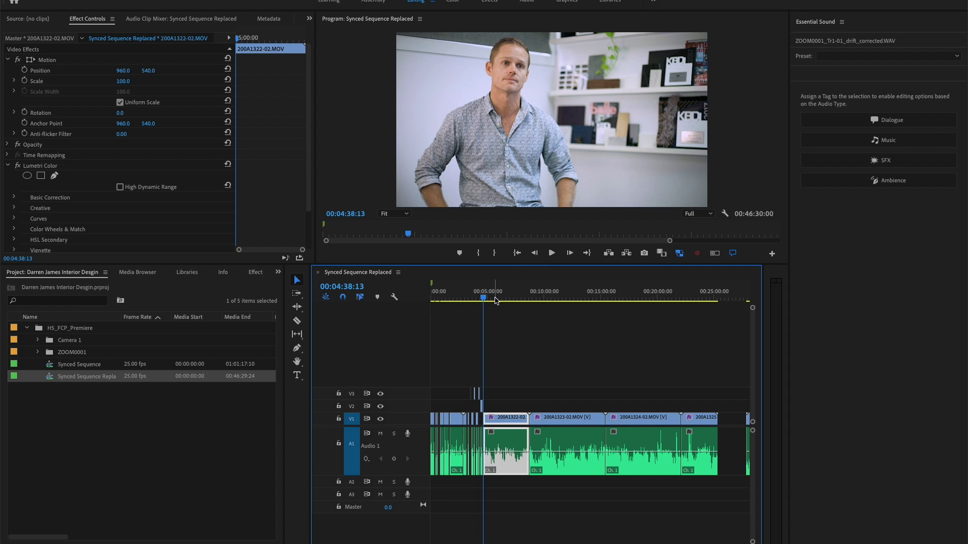
{"action": "left_click", "coordinate": [528, 297]}
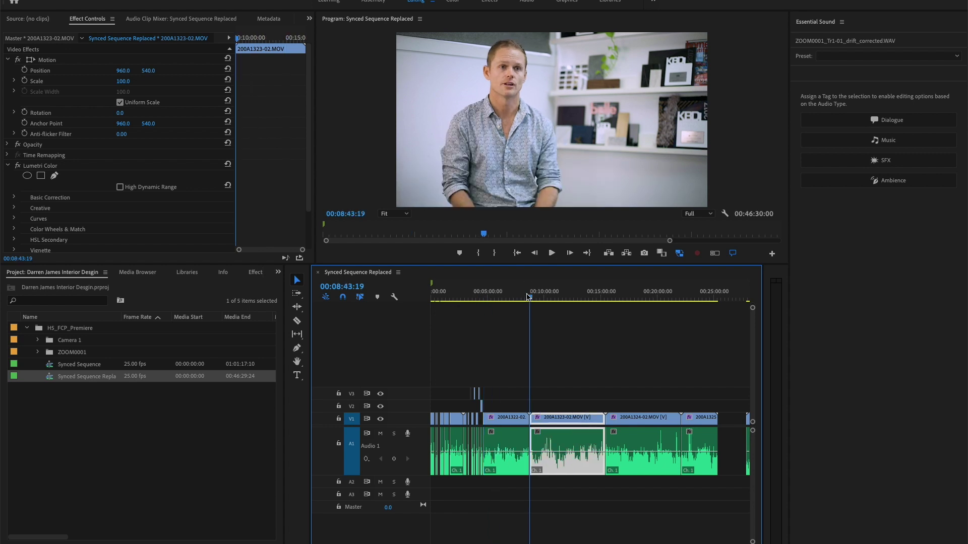
{"action": "left_click", "coordinate": [596, 297]}
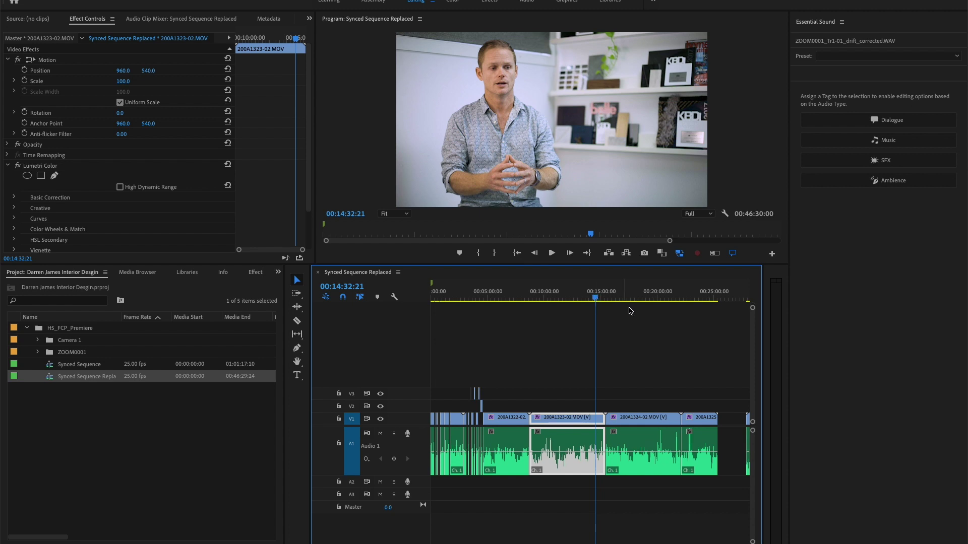
{"action": "left_click", "coordinate": [619, 298]}
{"action": "key", "text": "minus"}
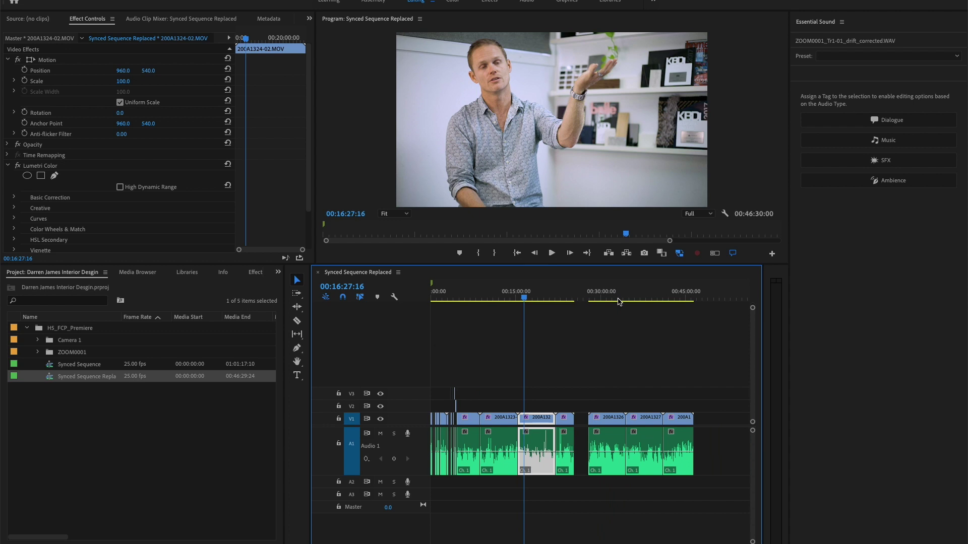
{"action": "left_click", "coordinate": [549, 294]}
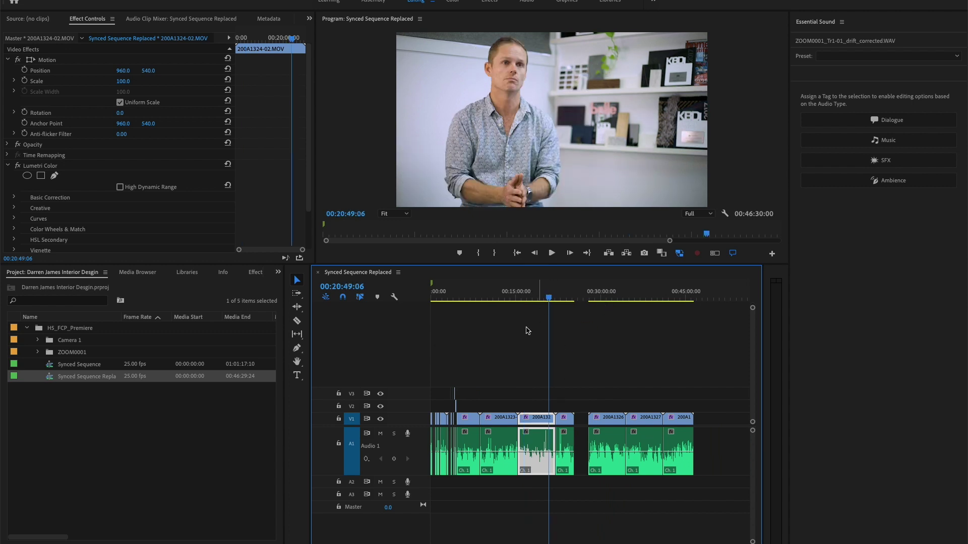
Step: Select the V1 clips and their audio from the start of the sequence through 200A1323-02.MOV
{"action": "left_click_drag", "start_coordinate": [434, 371], "coordinate": [513, 443]}
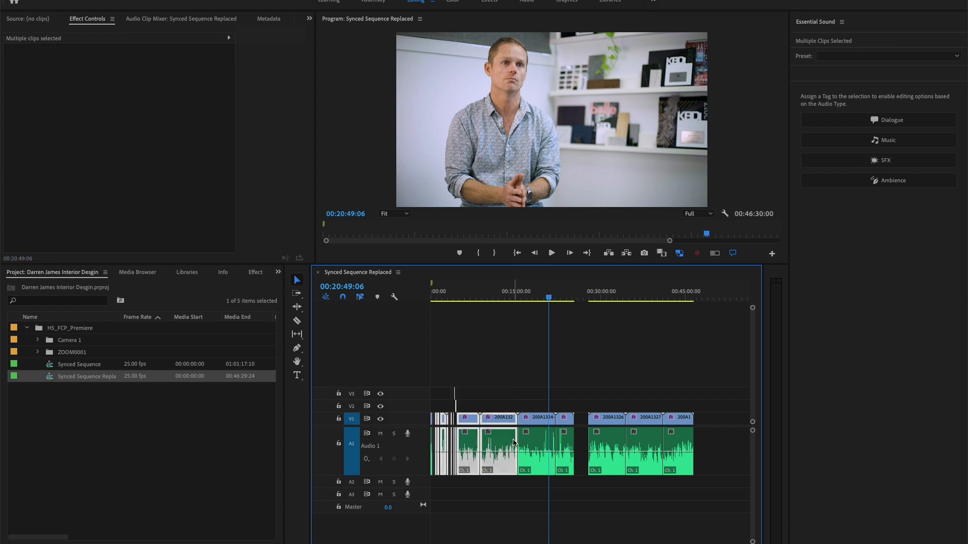